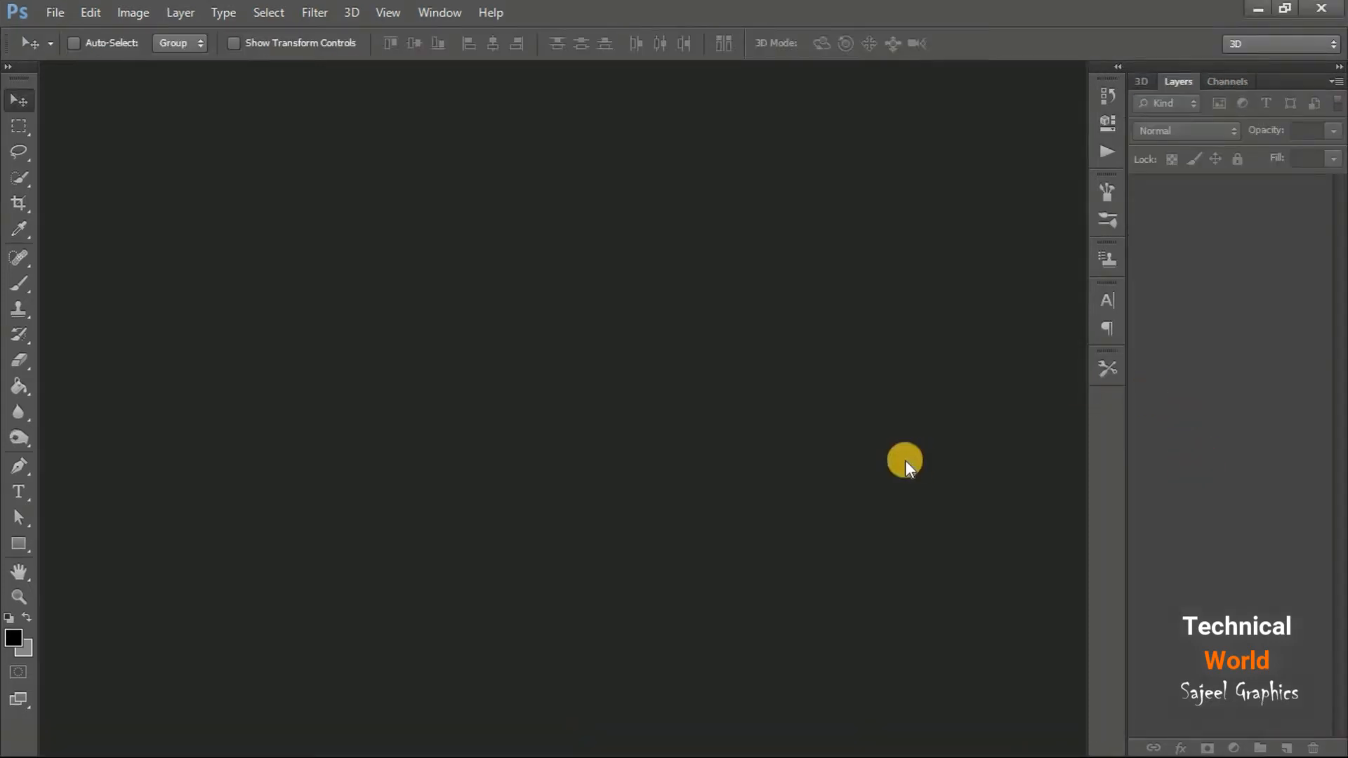
Open the football PNG from the Golden Bootball folder and scale the ball down to about 60% around its center
{"action": "double_click", "coordinate": [905, 461]}
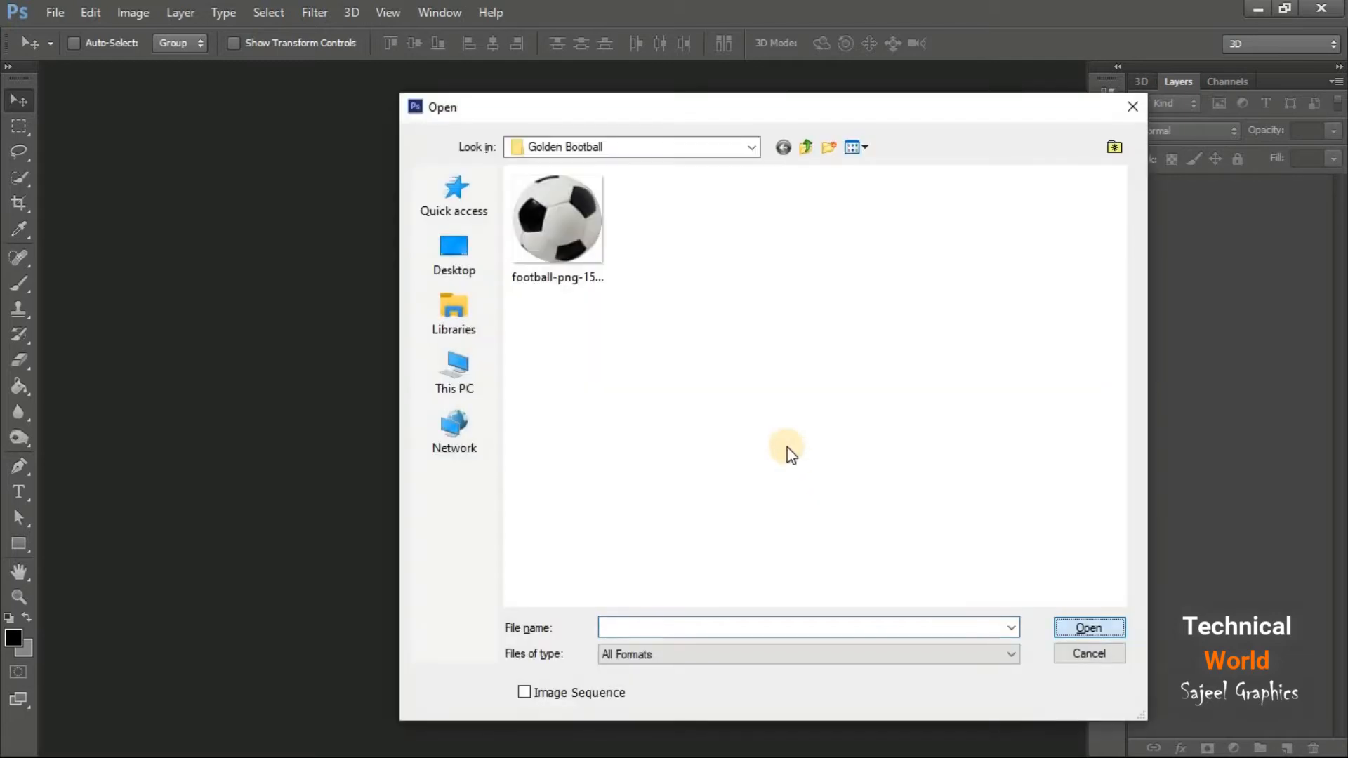
{"action": "double_click", "coordinate": [593, 267]}
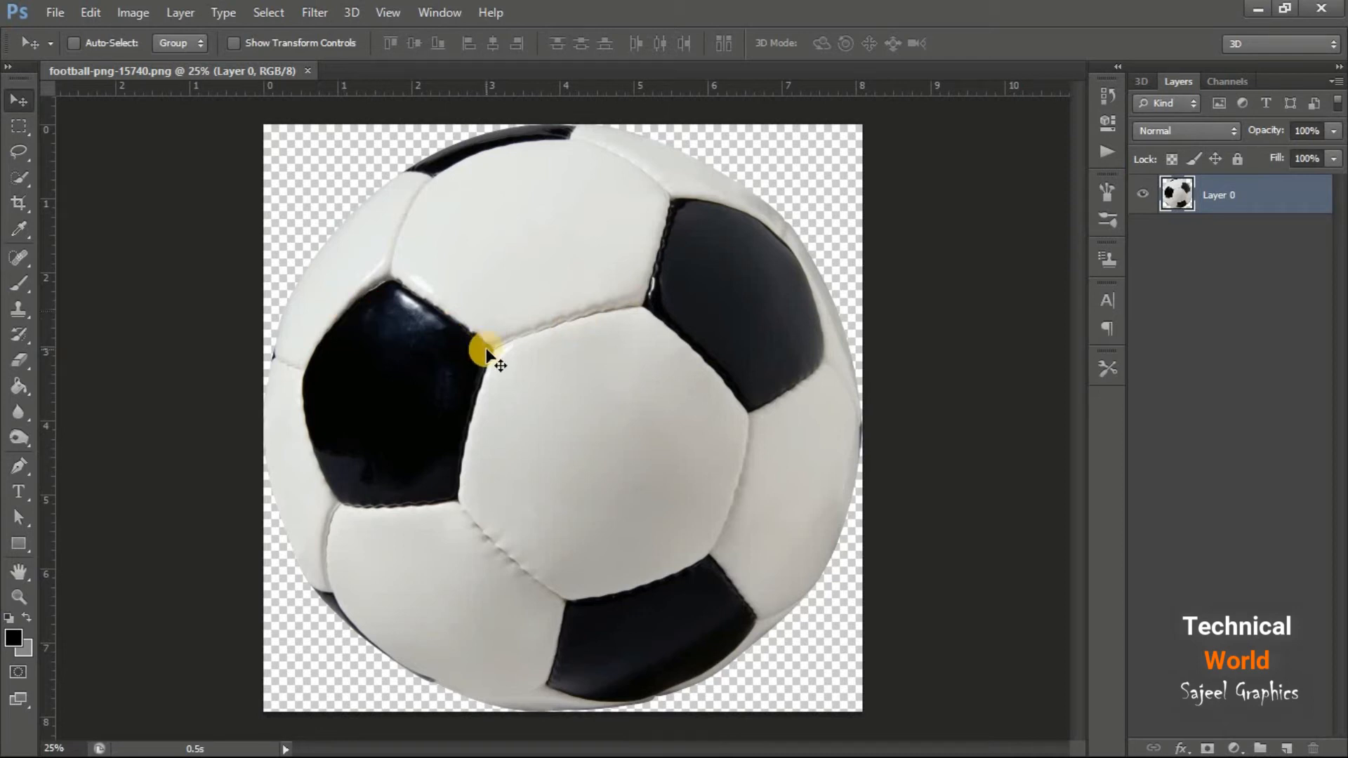
{"action": "key", "text": "ctrl+t"}
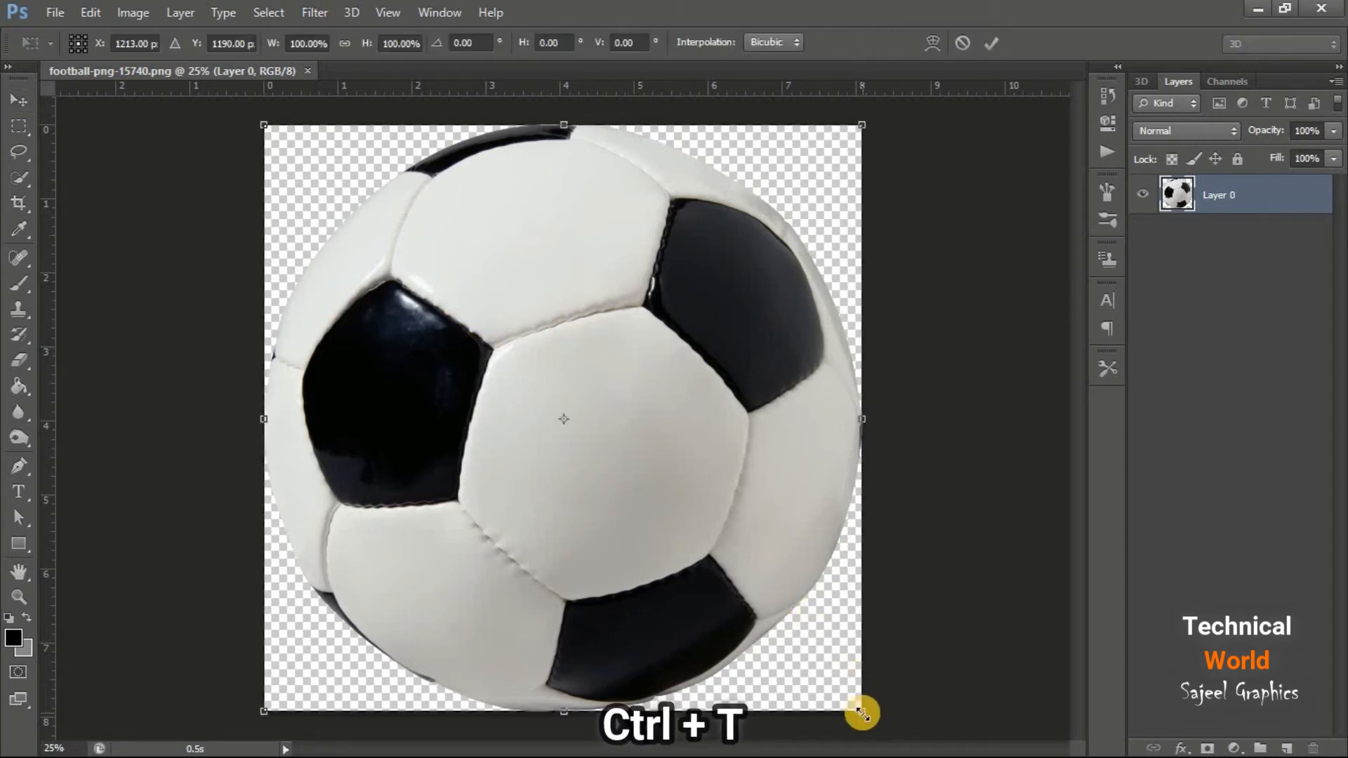
{"action": "left_click_drag", "start_coordinate": [863, 713], "coordinate": [750, 591]}
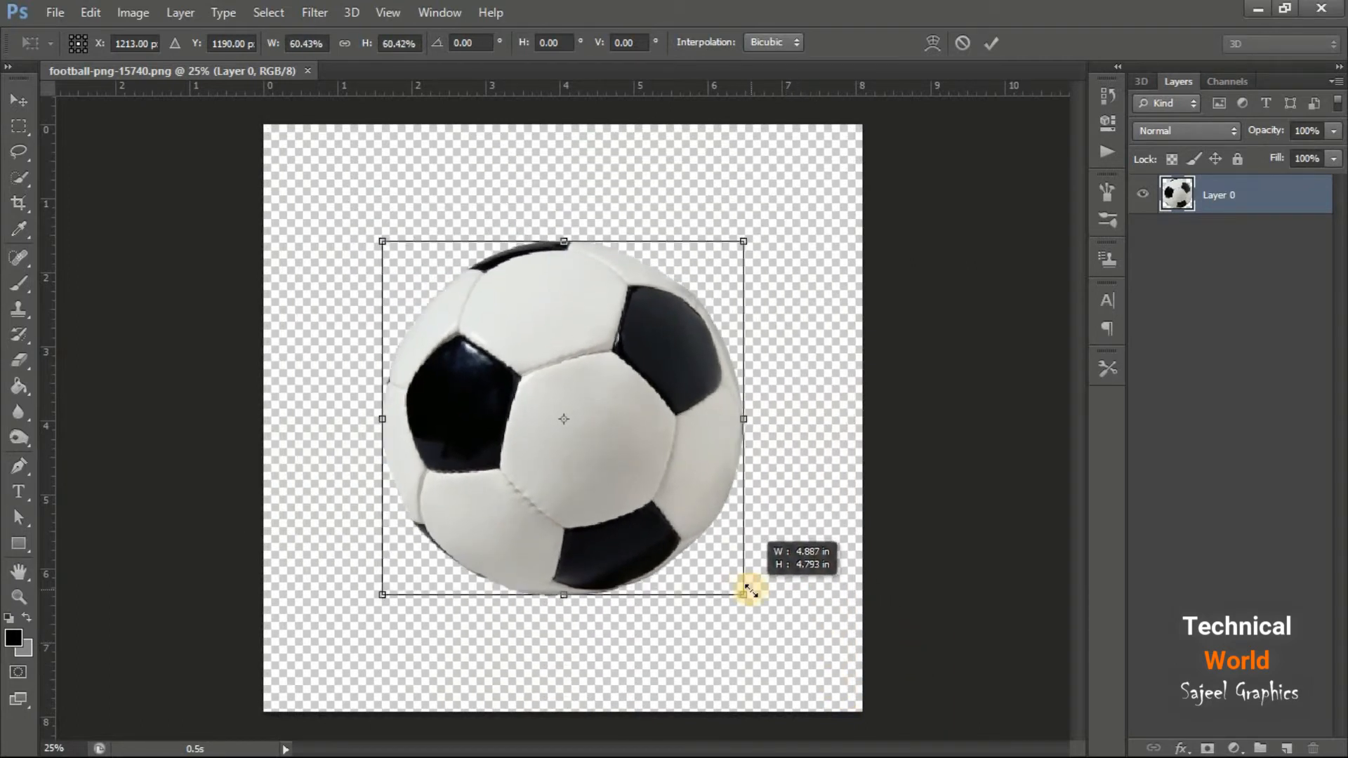
{"action": "key", "text": "Return"}
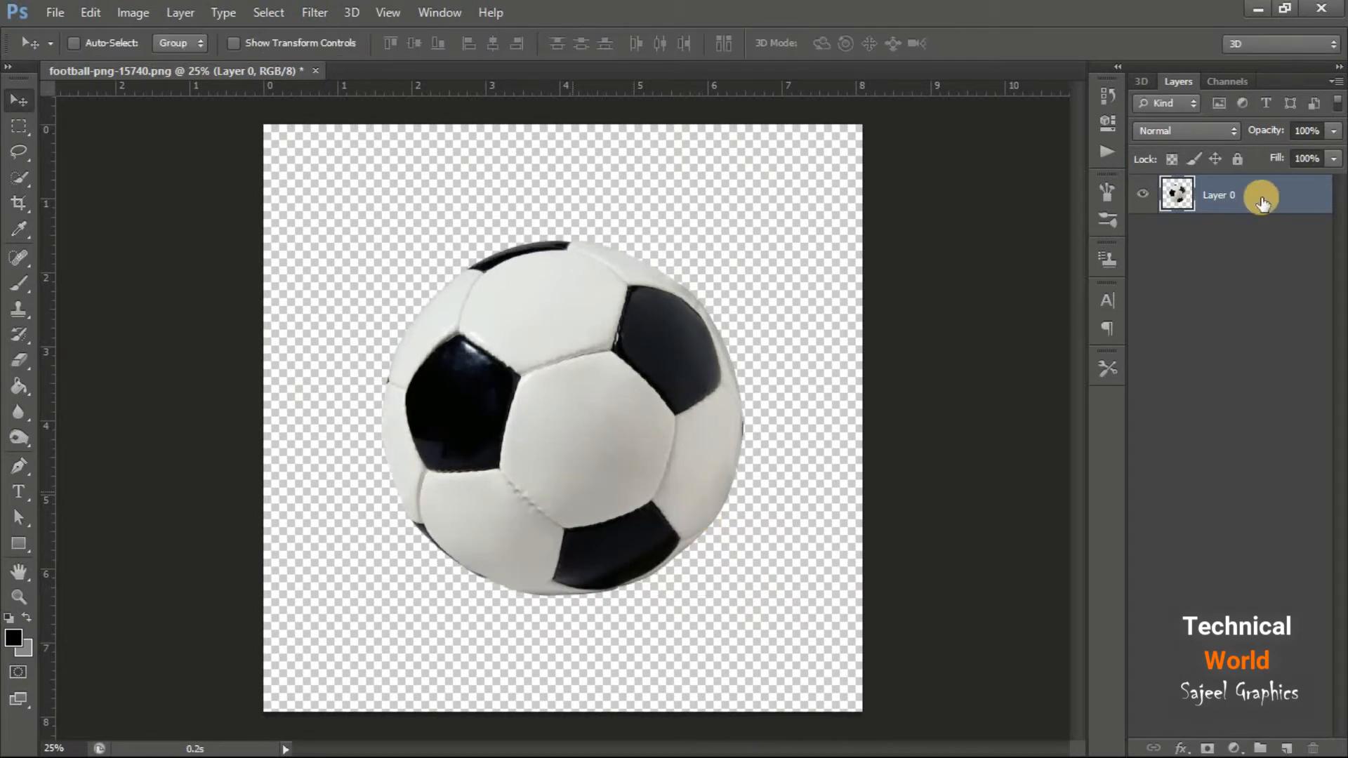
Add a dark grey solid color fill layer and place it beneath the ball layer
{"action": "left_click", "coordinate": [1233, 749]}
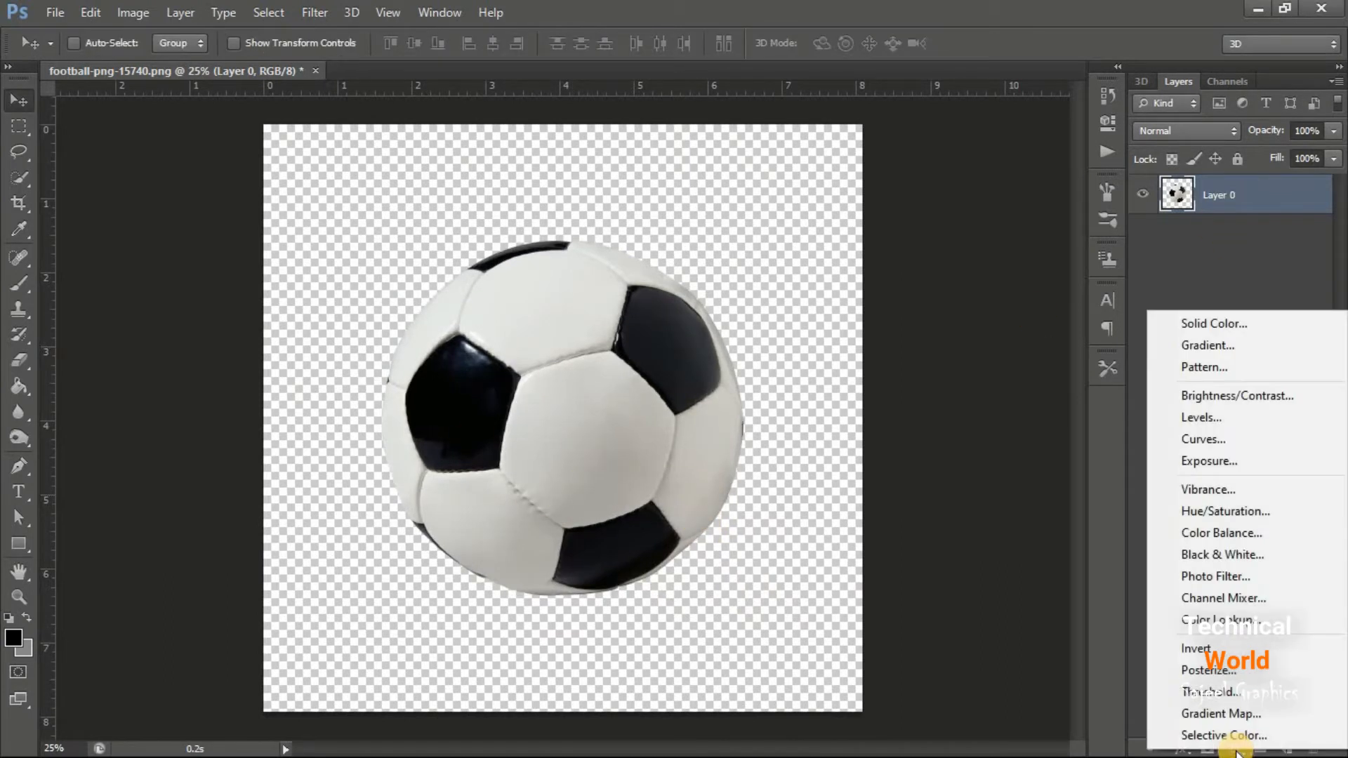
{"action": "left_click", "coordinate": [1227, 325]}
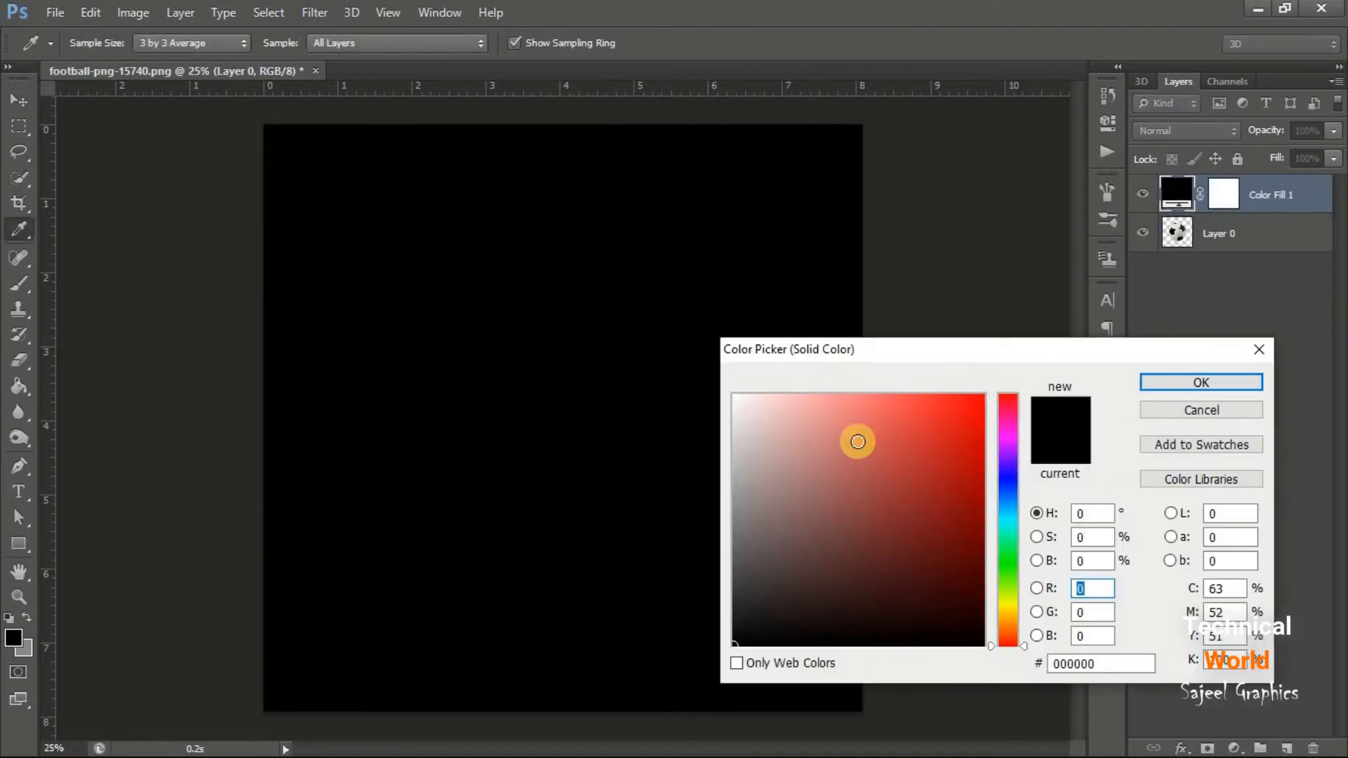
{"action": "mouse_move", "coordinate": [764, 425]}
{"action": "left_mouse_down"}
{"action": "mouse_move", "coordinate": [722, 481]}
{"action": "mouse_move", "coordinate": [713, 607]}
{"action": "mouse_move", "coordinate": [703, 594]}
{"action": "left_mouse_up"}
{"action": "left_click", "coordinate": [1171, 393]}
{"action": "key", "text": "v"}
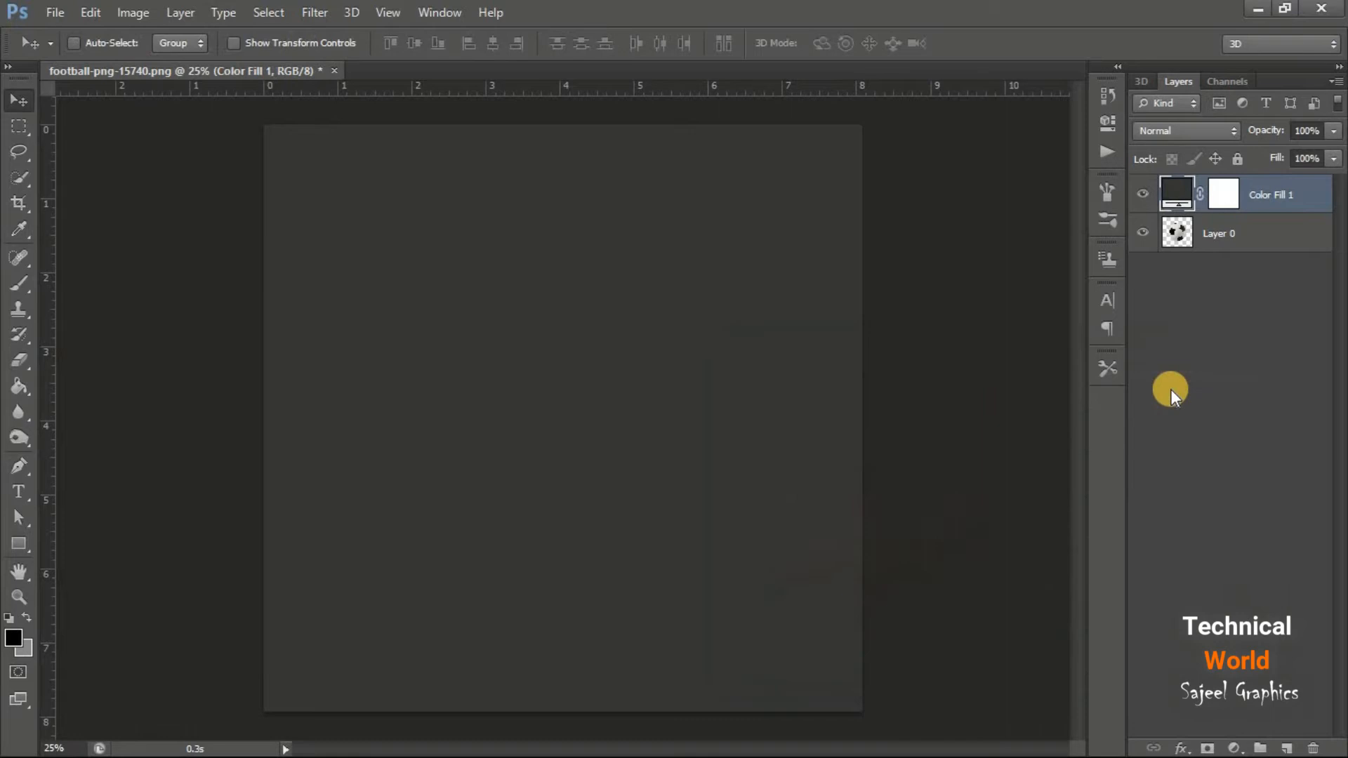
{"action": "left_click_drag", "start_coordinate": [1324, 190], "coordinate": [1325, 265]}
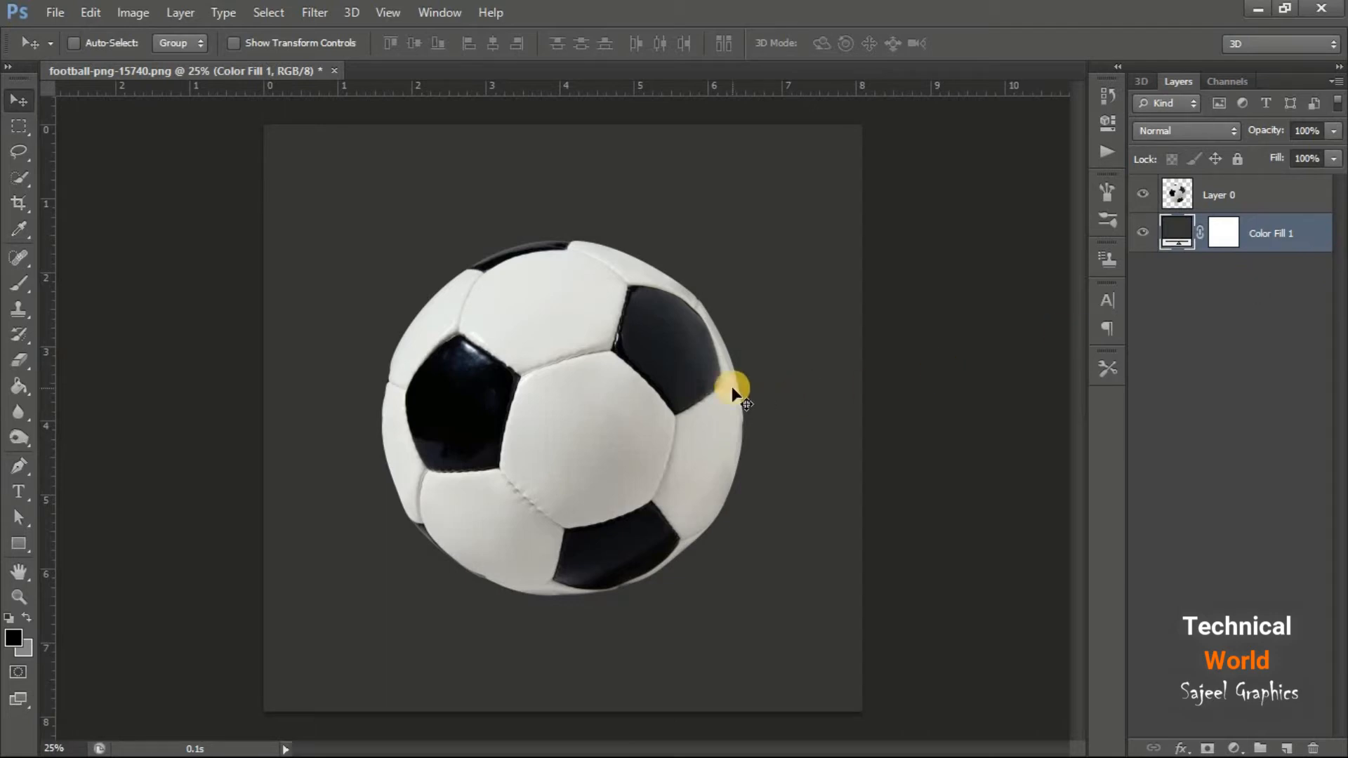
Duplicate the ball layer Layer 0 within the same document and desaturate the copy
{"action": "left_click", "coordinate": [1284, 201]}
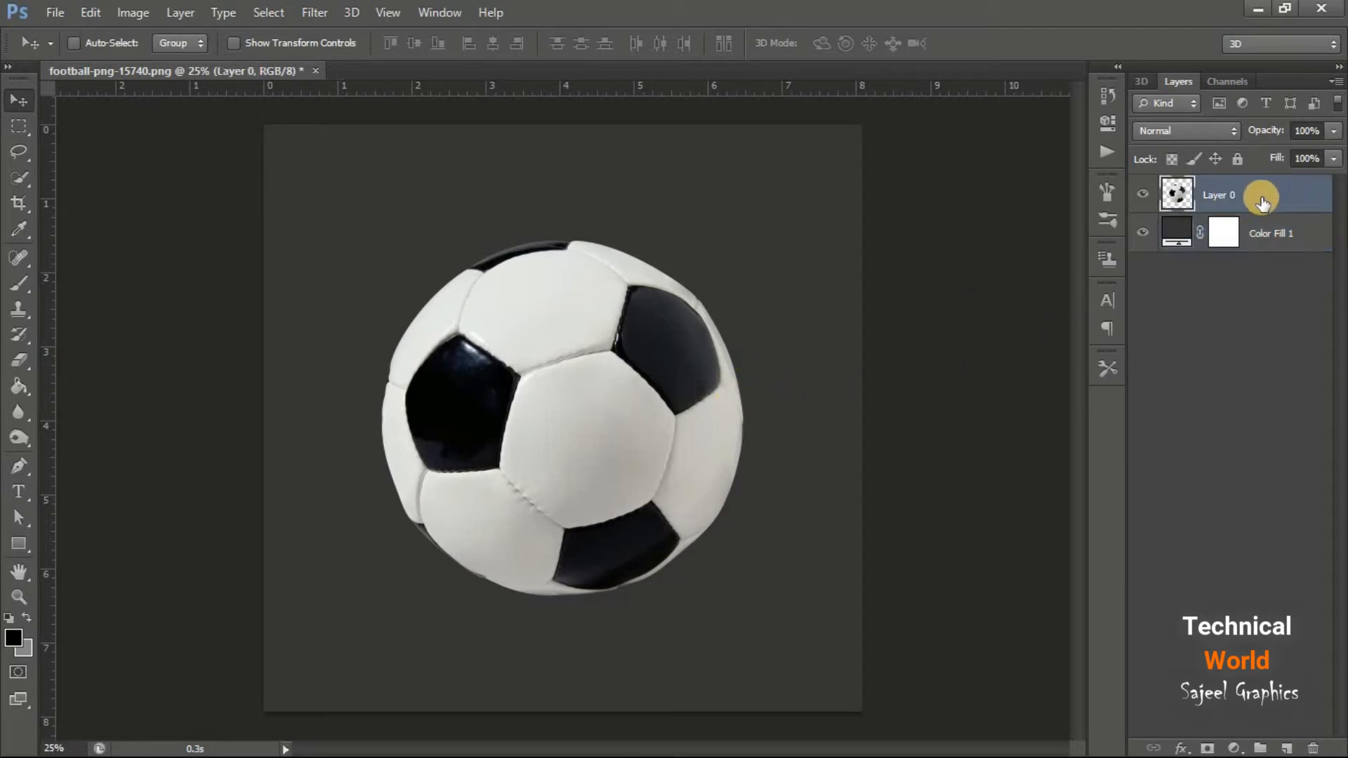
{"action": "right_click", "coordinate": [1258, 197]}
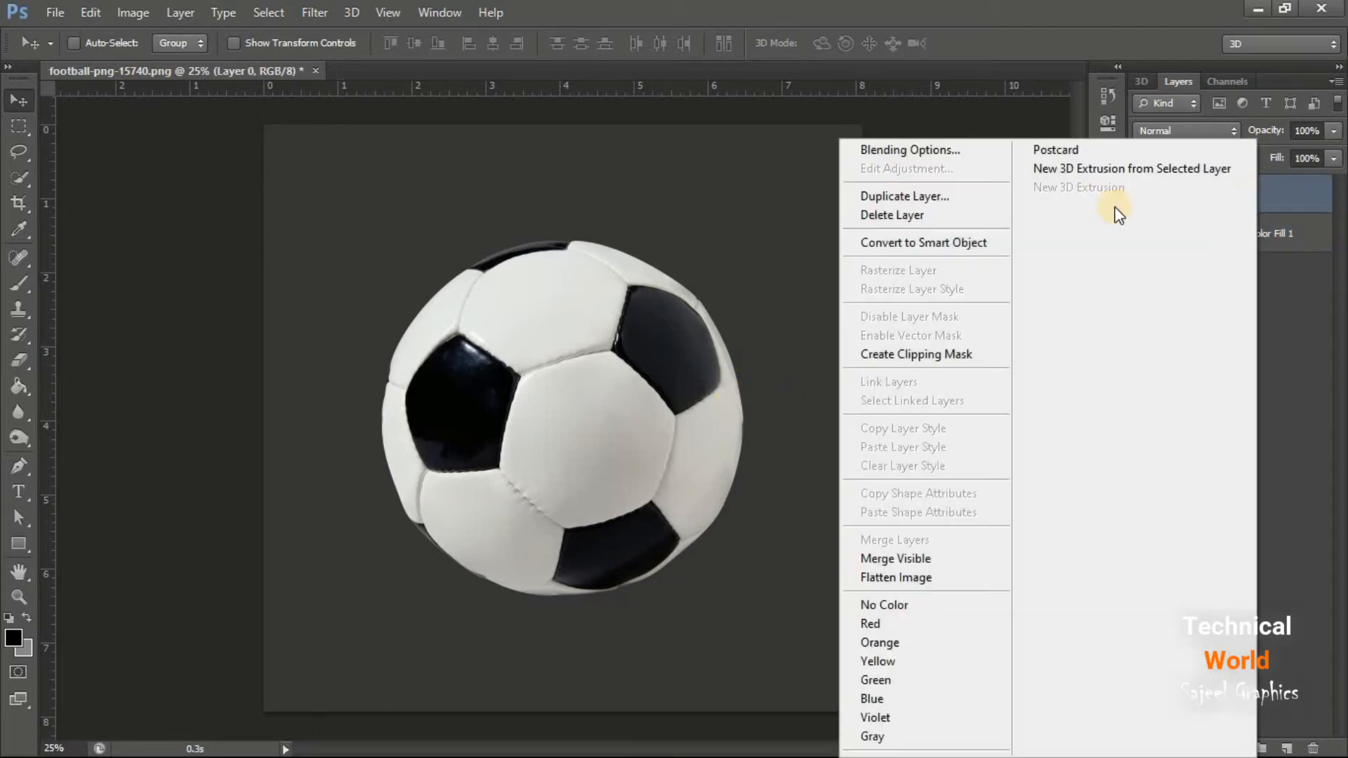
{"action": "left_click", "coordinate": [985, 197]}
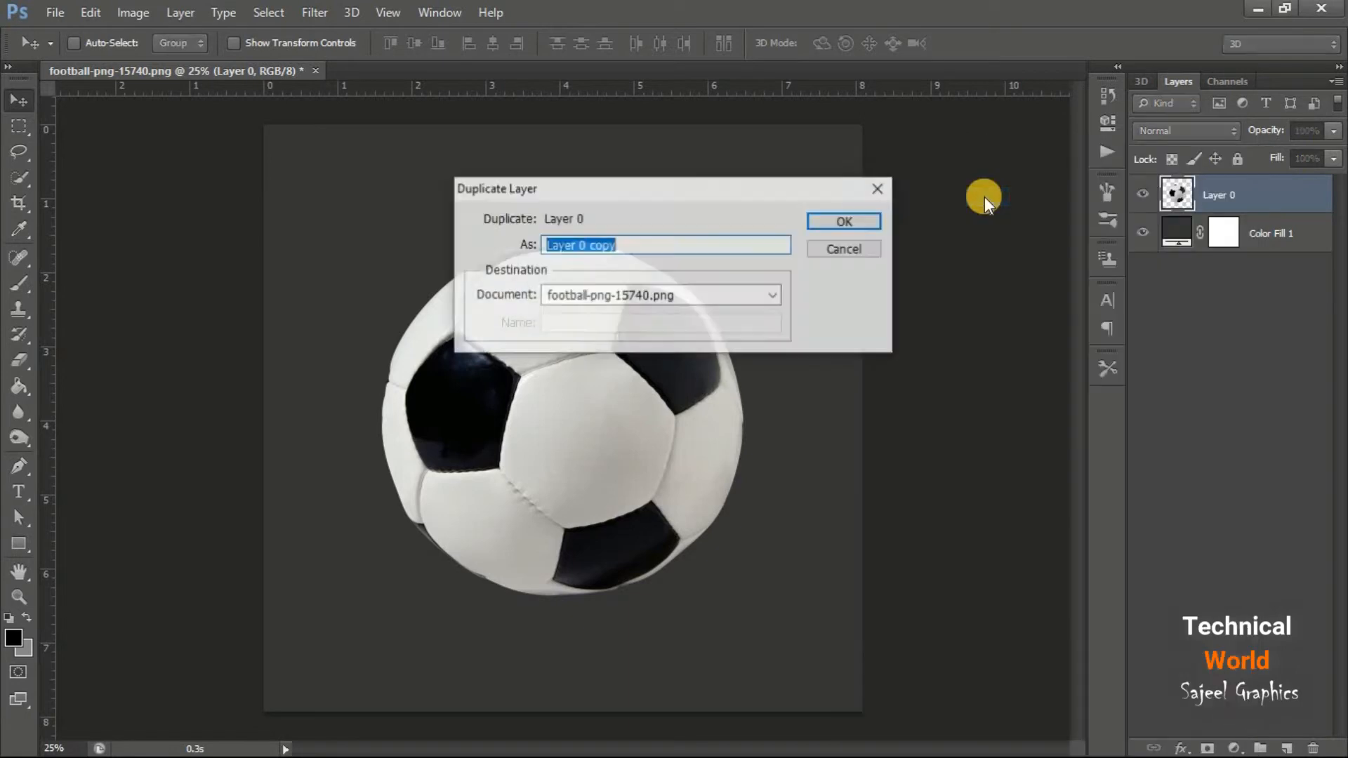
{"action": "left_click", "coordinate": [854, 219]}
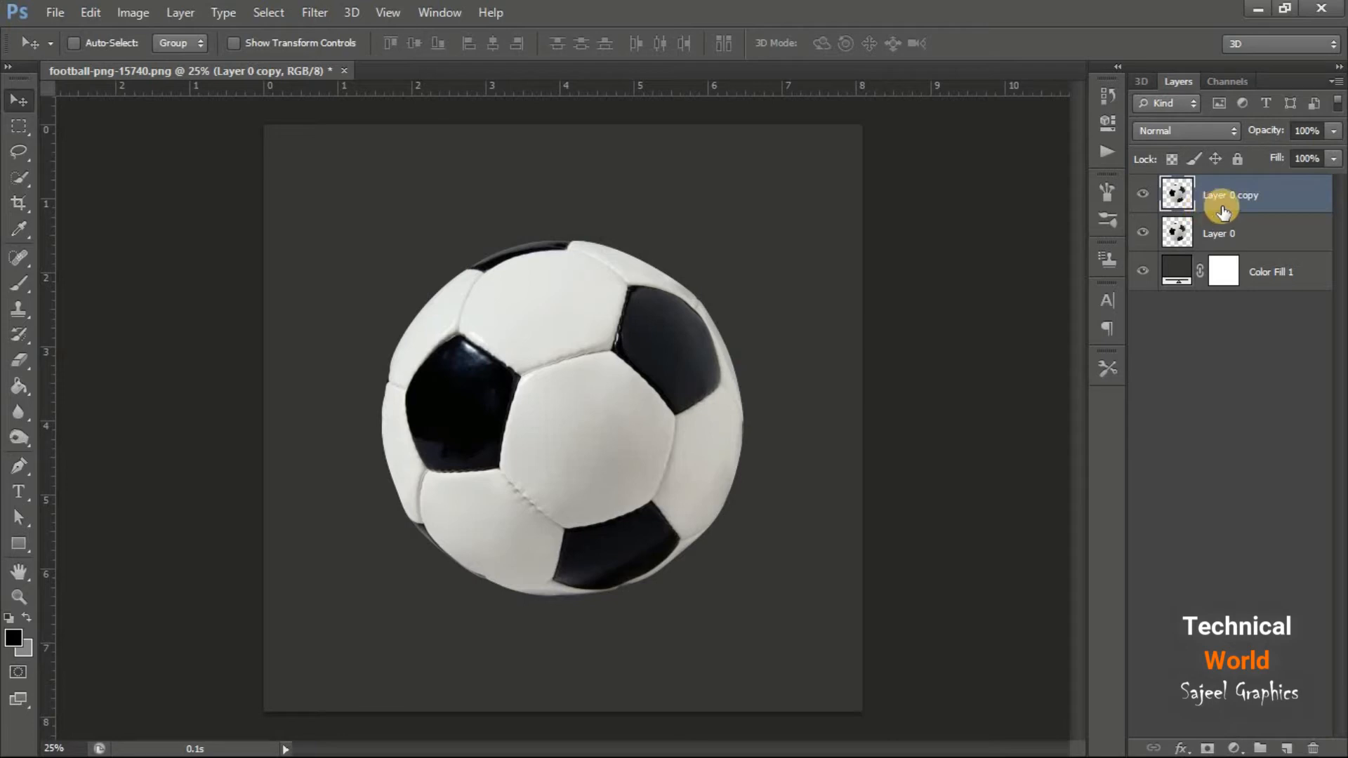
{"action": "key", "text": "ctrl+shift+u"}
Compare the desaturated copy with the original ball up close at 100% by toggling the copy's visibility
{"action": "left_click", "coordinate": [1145, 198]}
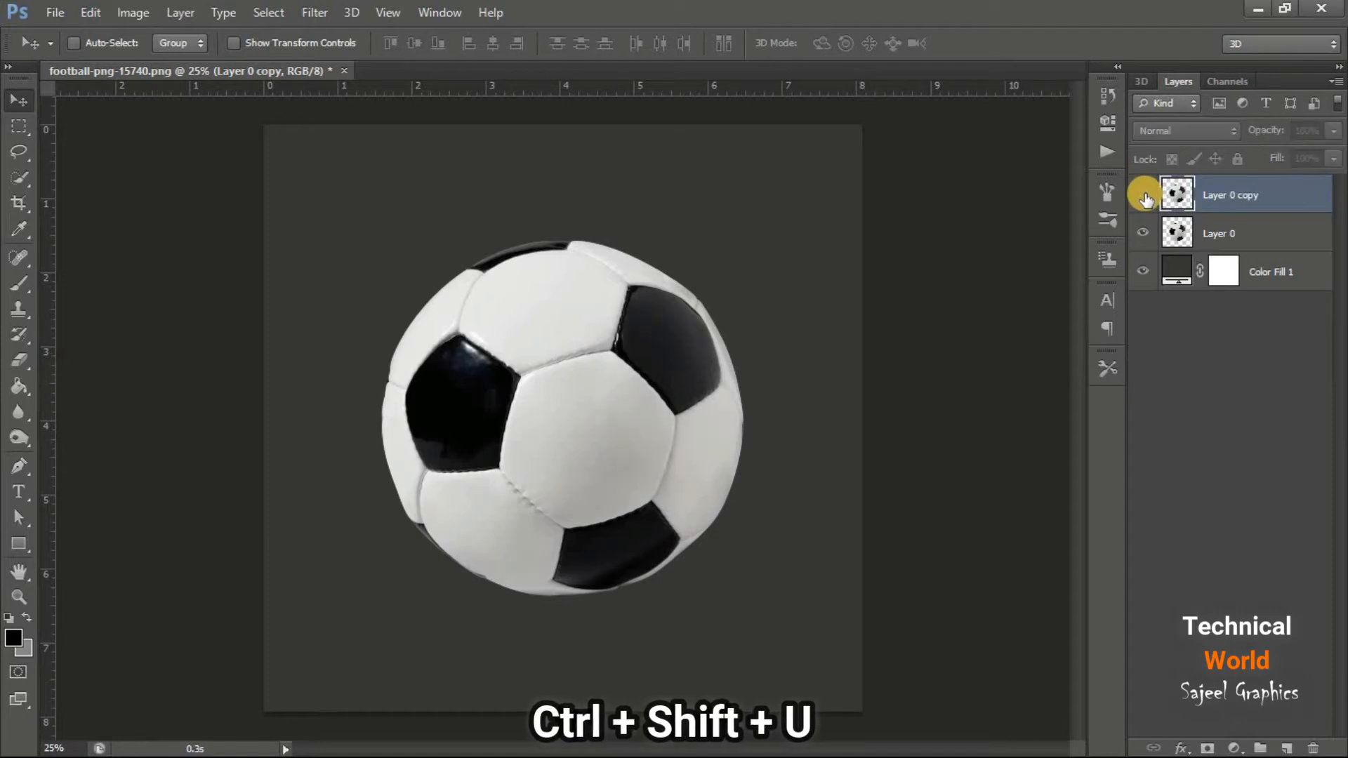
{"action": "left_click", "coordinate": [1146, 198]}
{"action": "left_click", "coordinate": [441, 347]}
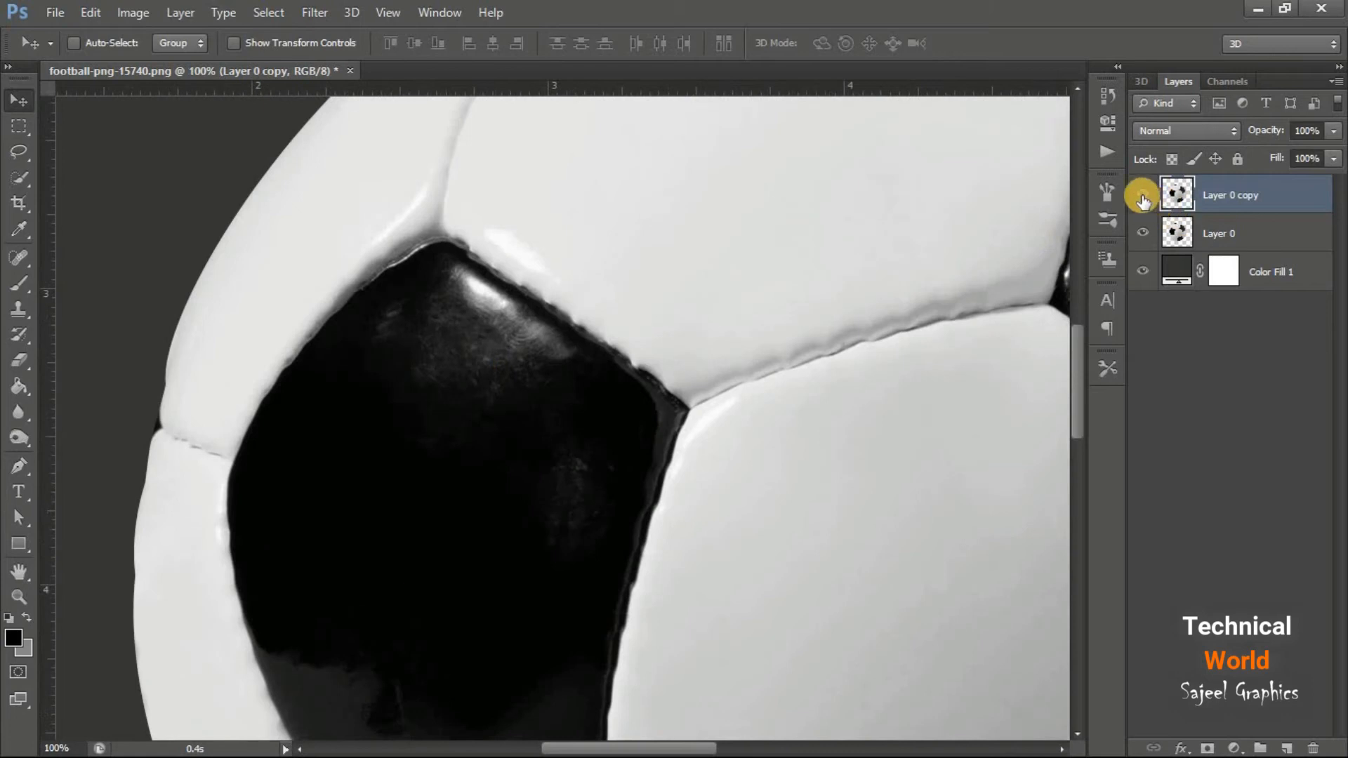
{"action": "left_click", "coordinate": [1142, 198]}
{"action": "left_click", "coordinate": [1142, 197]}
{"action": "left_click", "coordinate": [1143, 199]}
{"action": "left_click", "coordinate": [1143, 199]}
{"action": "key", "text": "ctrl+0"}
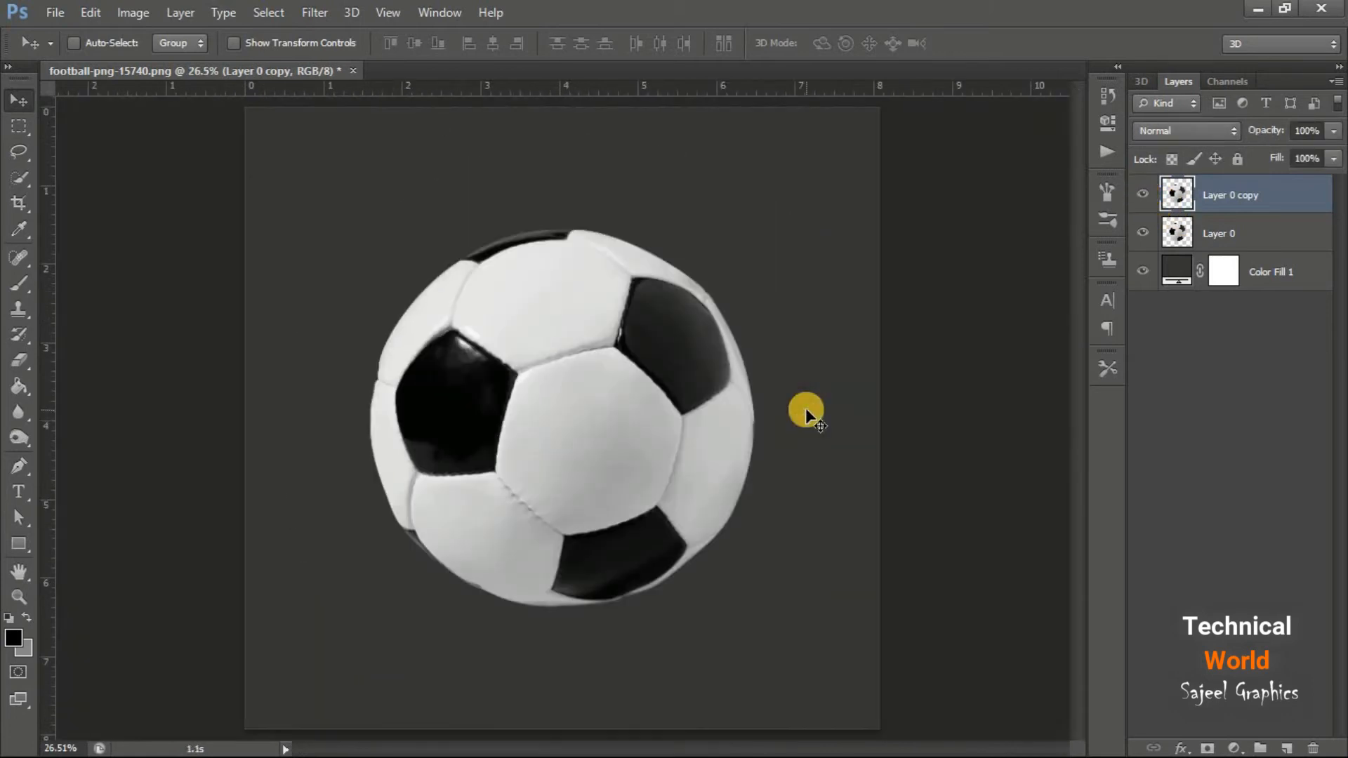
Duplicate the desaturated layer Layer 0 copy and invert the new duplicate's colors
{"action": "right_click", "coordinate": [1252, 197]}
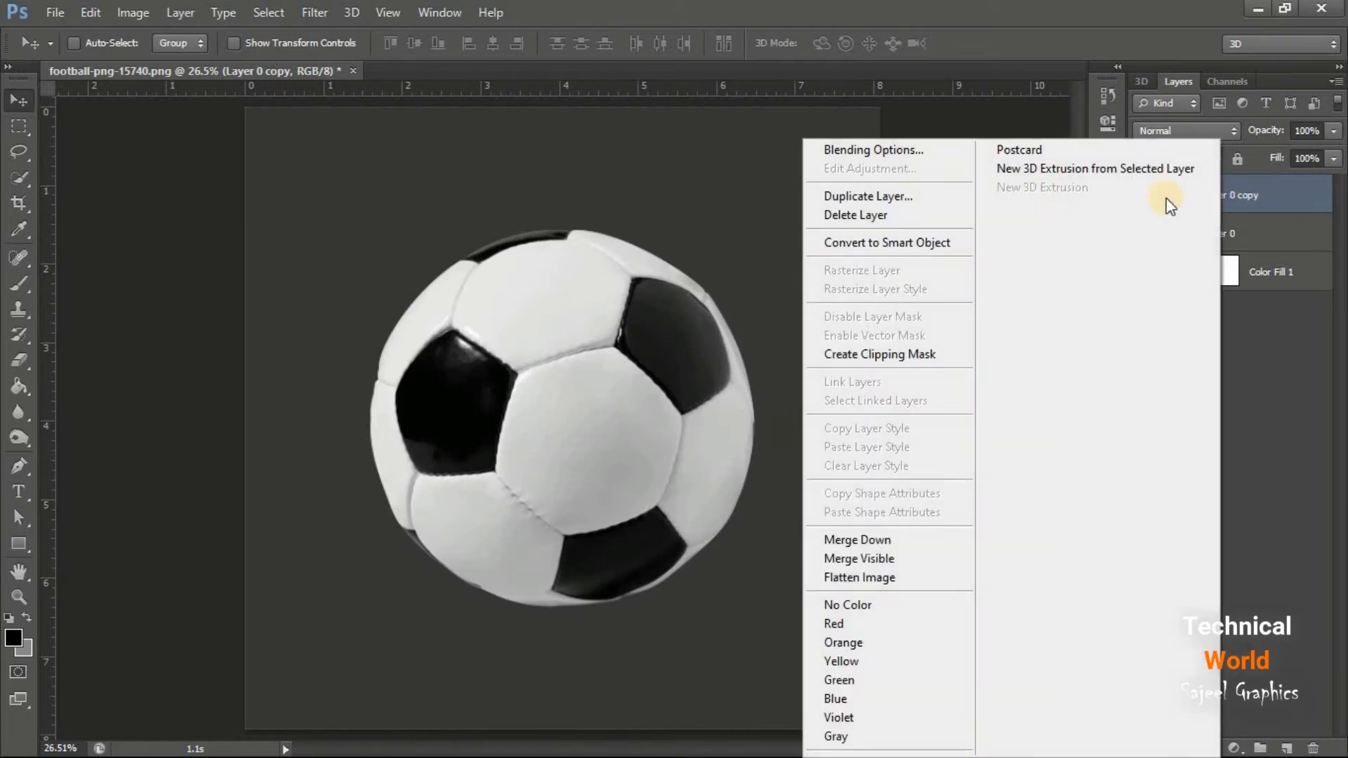
{"action": "left_click", "coordinate": [909, 195]}
{"action": "left_click", "coordinate": [847, 222]}
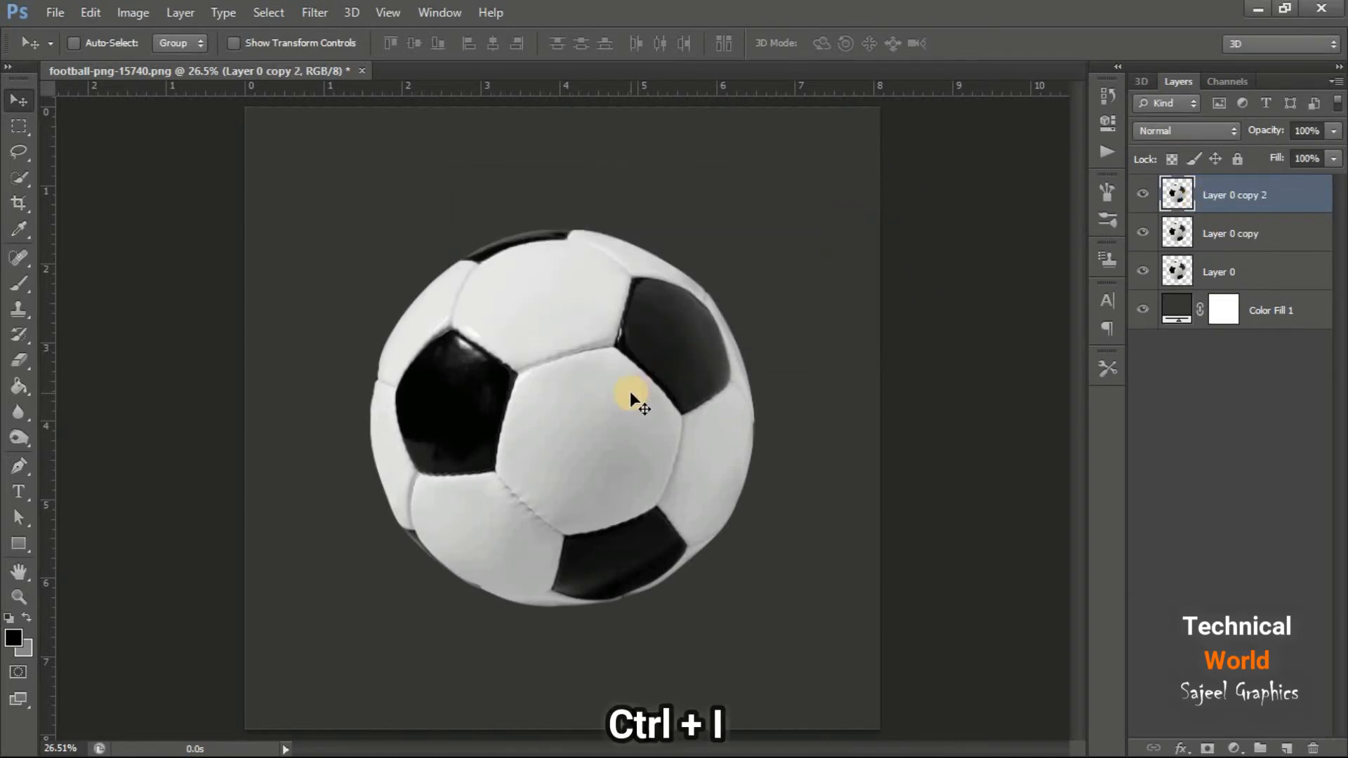
{"action": "key", "text": "ctrl+i"}
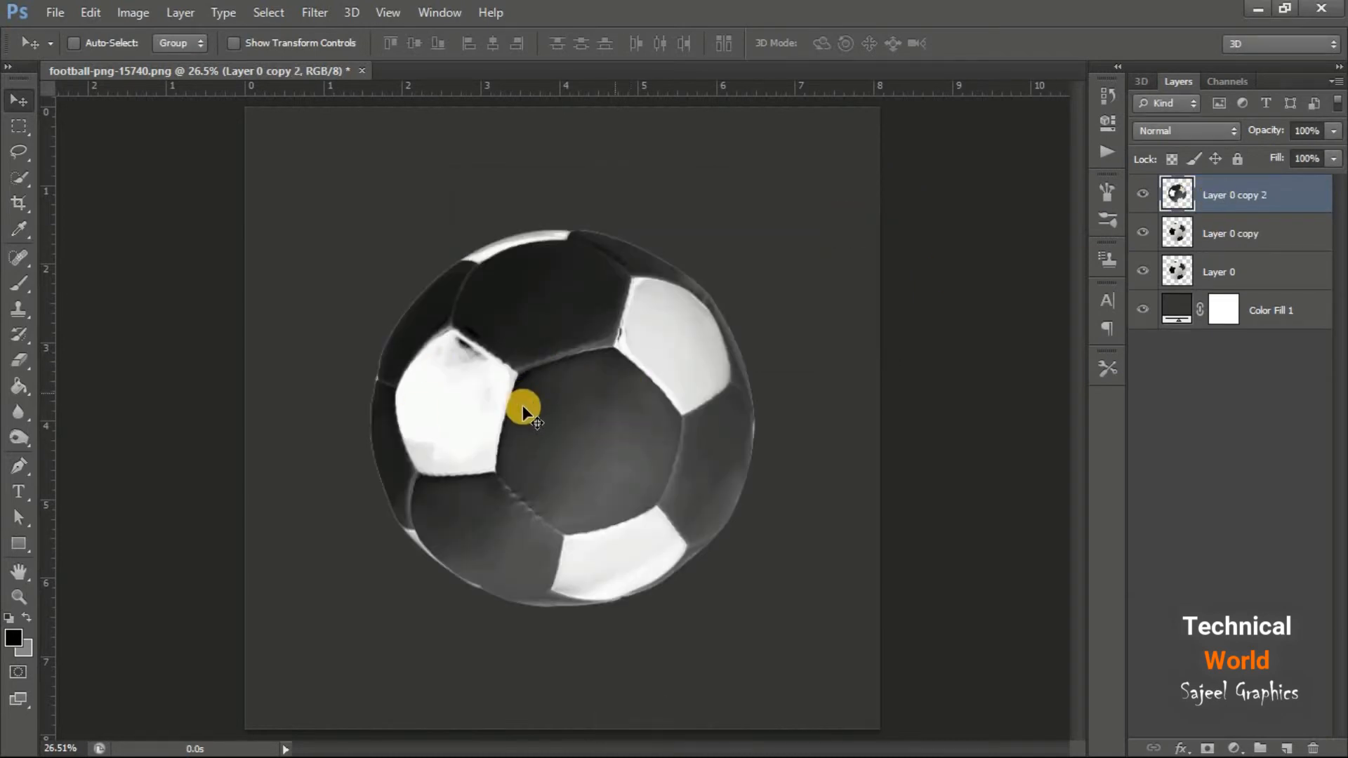
Set the inverted layer's blend mode to Difference and merge it down into the desaturated copy
{"action": "left_click", "coordinate": [1236, 131]}
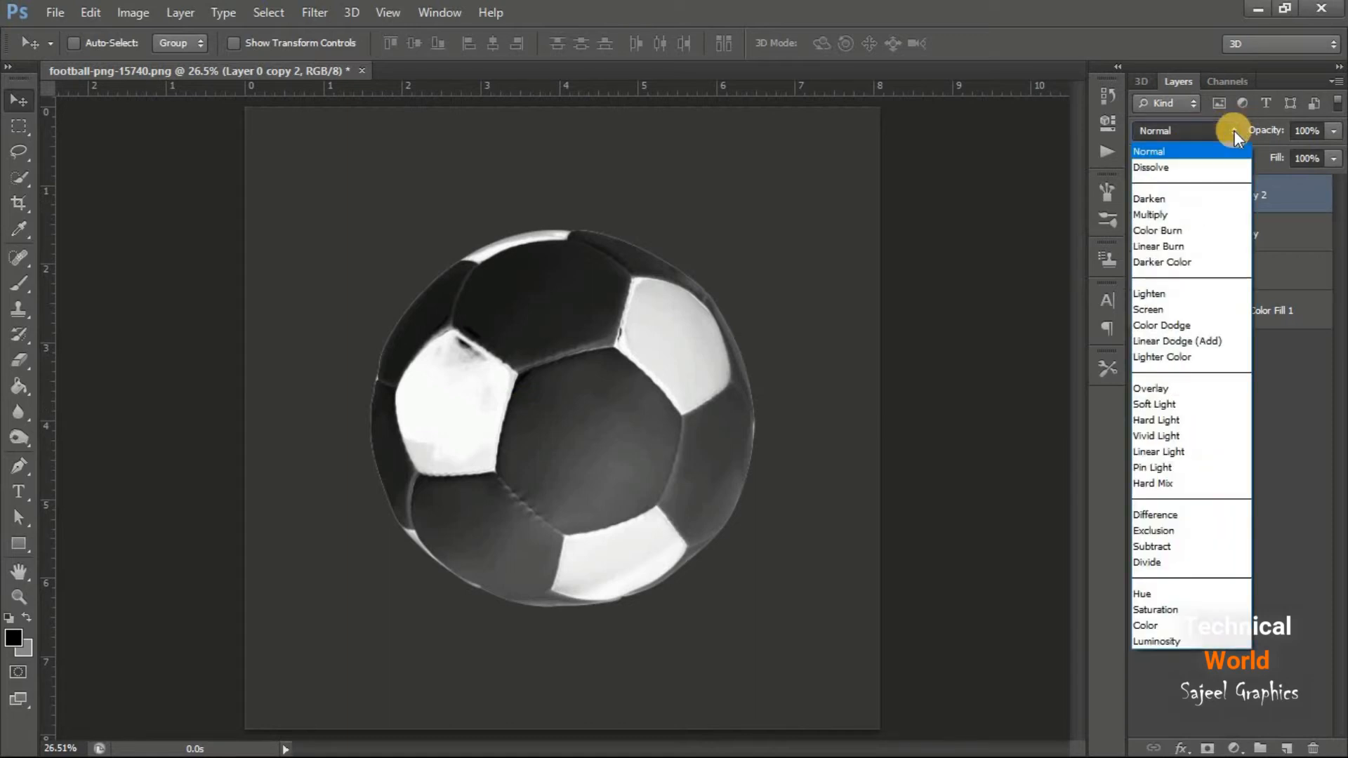
{"action": "left_click", "coordinate": [1200, 522]}
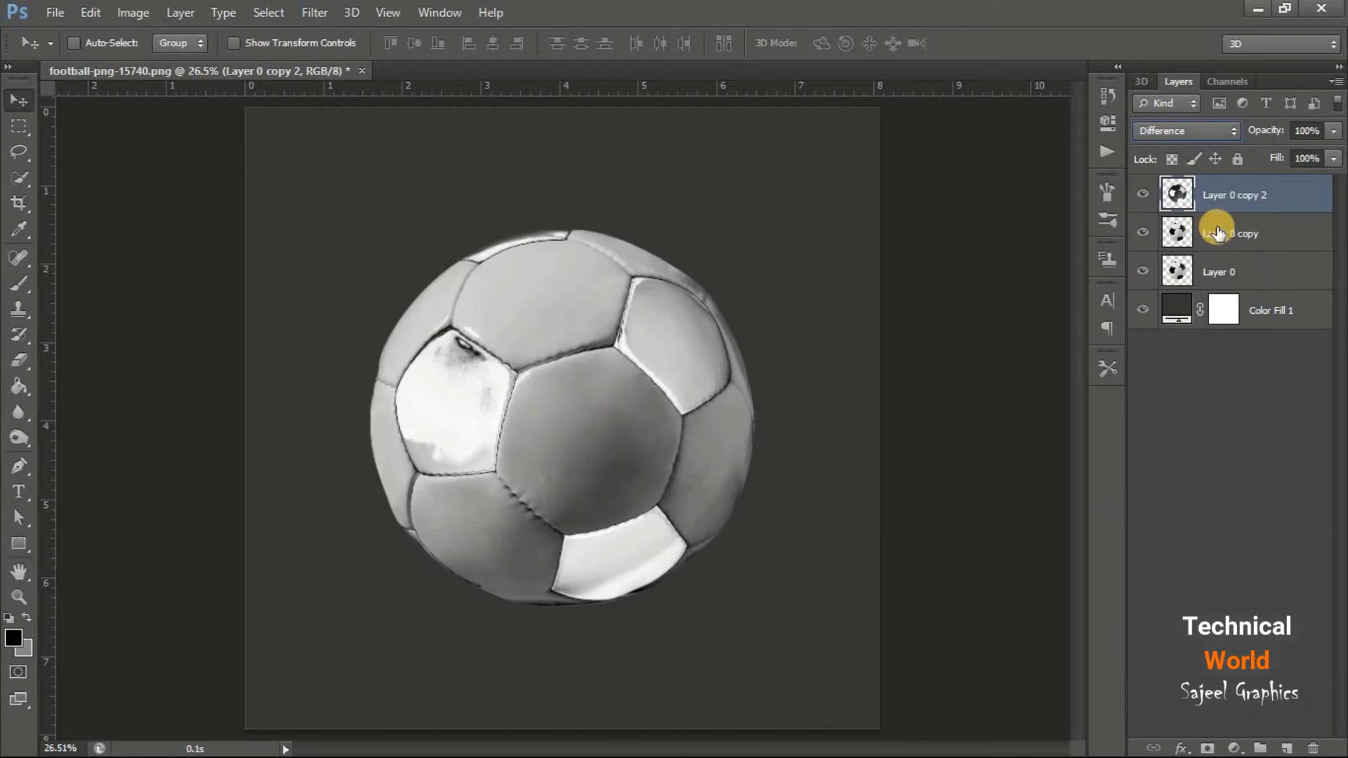
{"action": "key", "text": "Delete"}
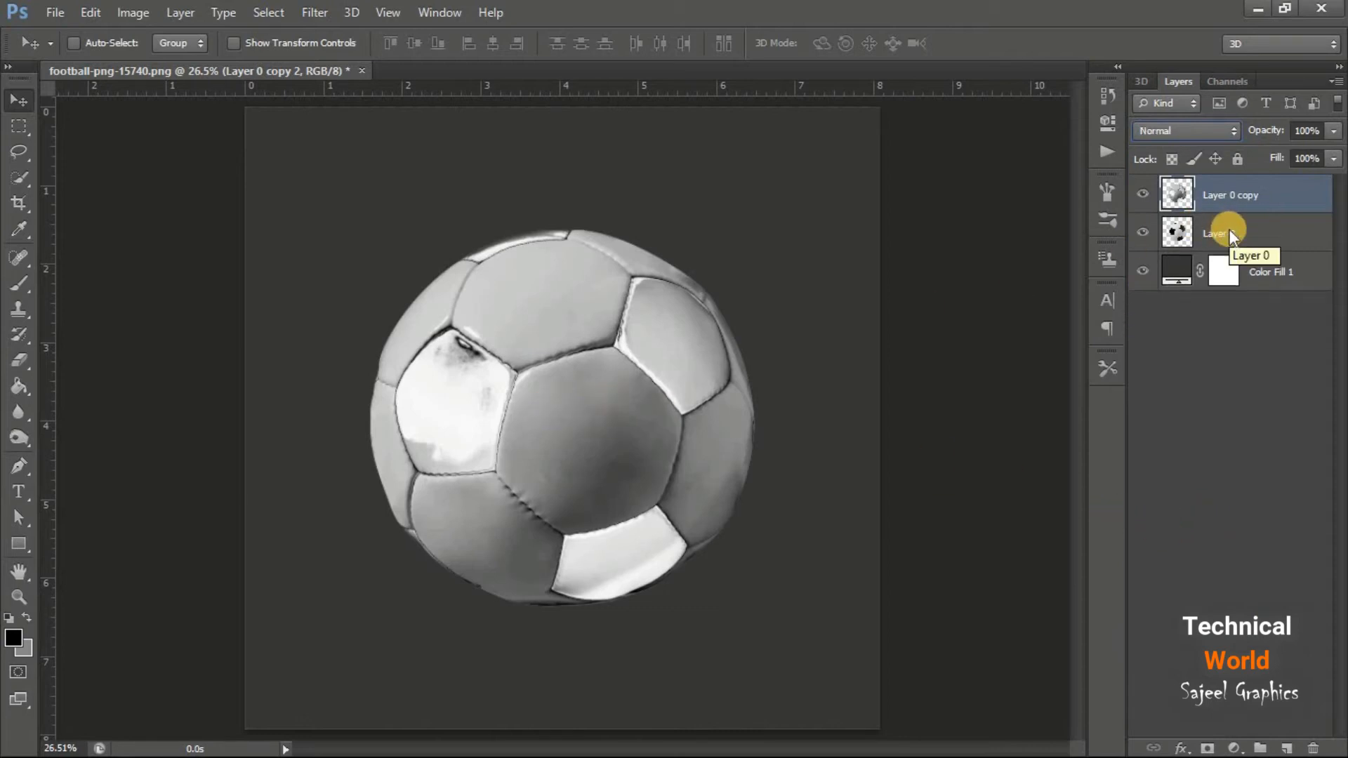
{"action": "key", "text": "ctrl+e"}
Duplicate the merged Layer 0 copy and invert the colors of this second duplicate
{"action": "right_click", "coordinate": [1318, 198]}
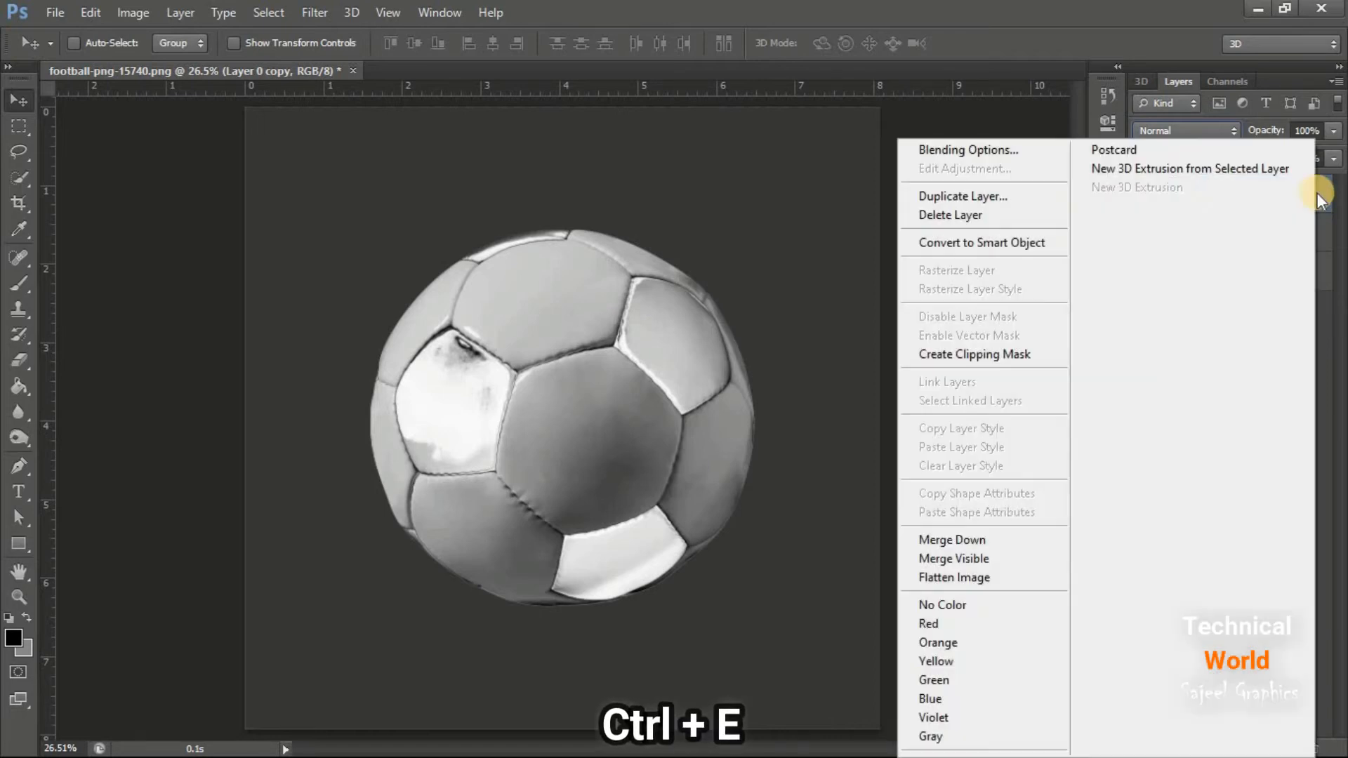
{"action": "left_click", "coordinate": [1000, 199]}
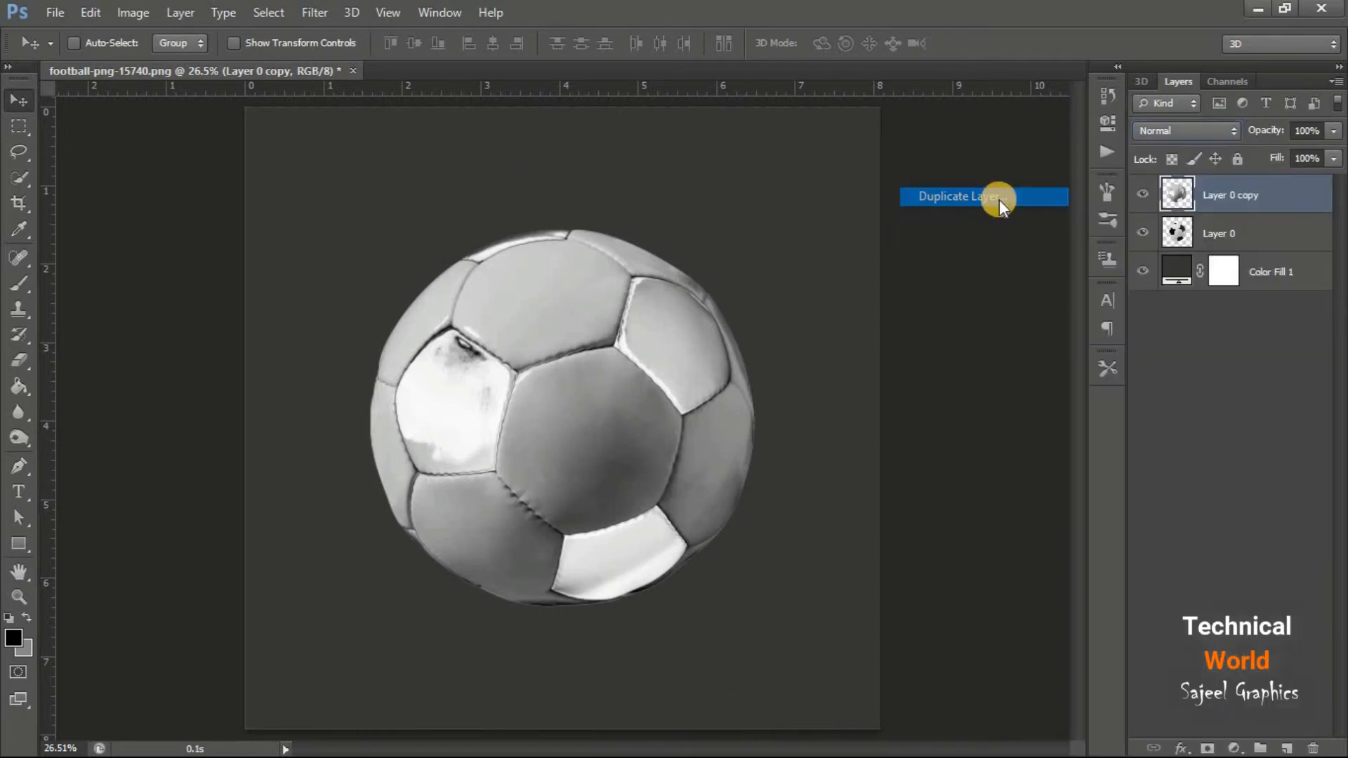
{"action": "left_click", "coordinate": [877, 218]}
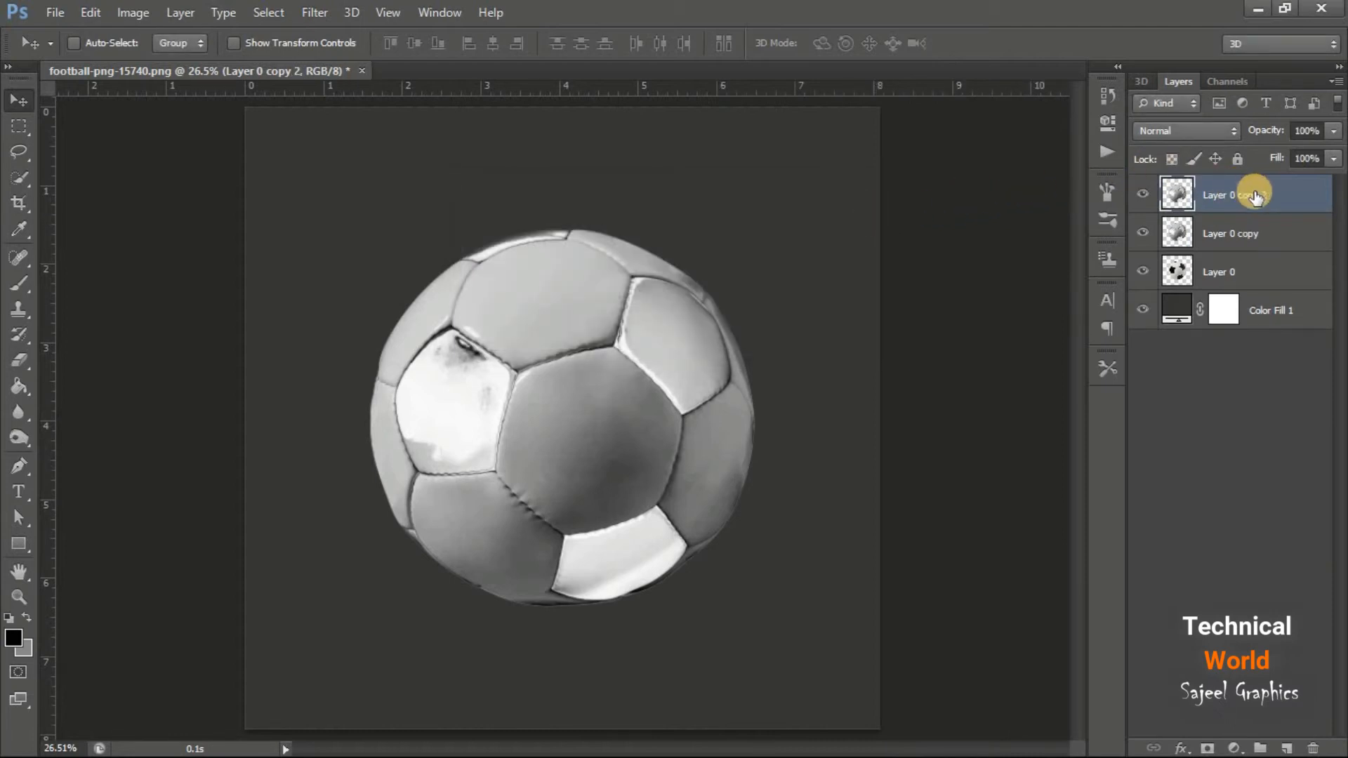
{"action": "left_click", "coordinate": [1226, 124]}
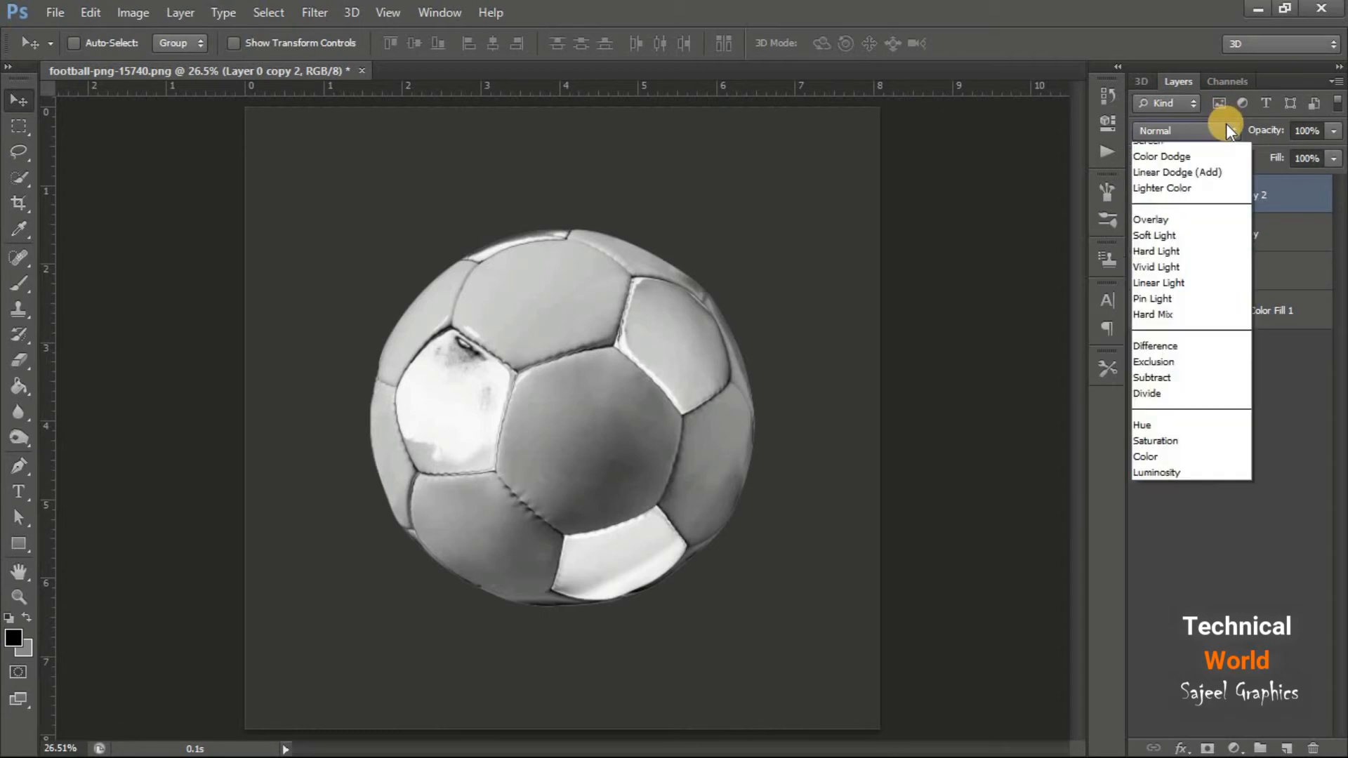
{"action": "left_click", "coordinate": [1003, 285]}
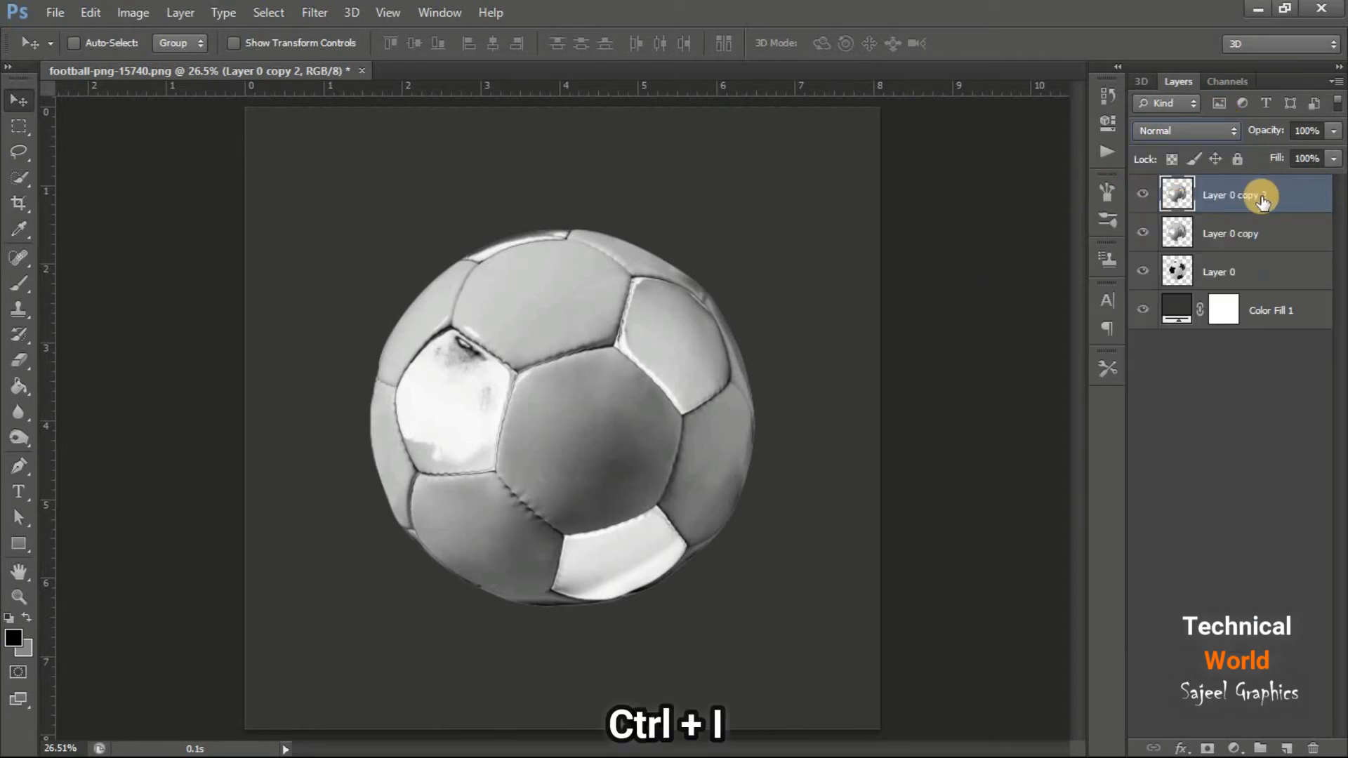
{"action": "key", "text": "ctrl+i"}
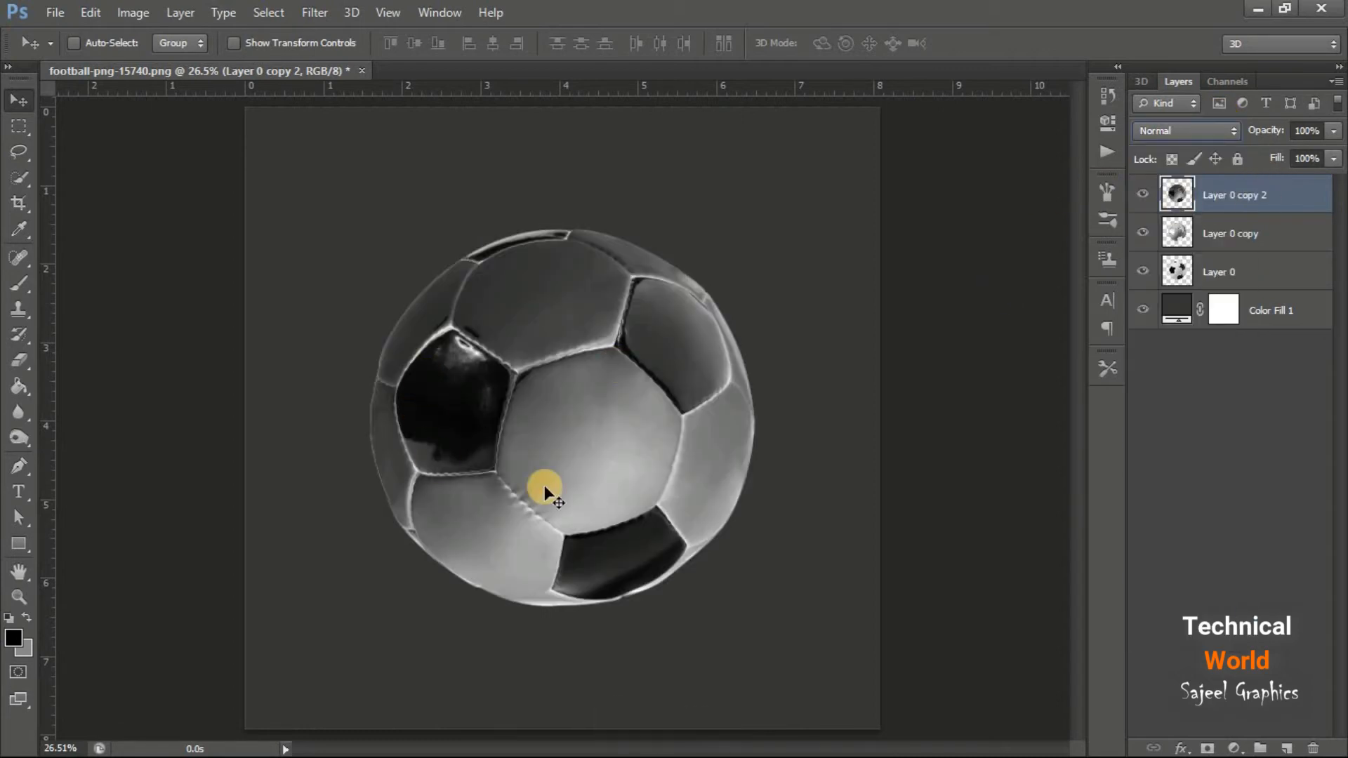
Blend the second inverted duplicate in Difference mode, merge it into Layer 0 copy, and compare the result with the original ball
{"action": "left_click", "coordinate": [1233, 134]}
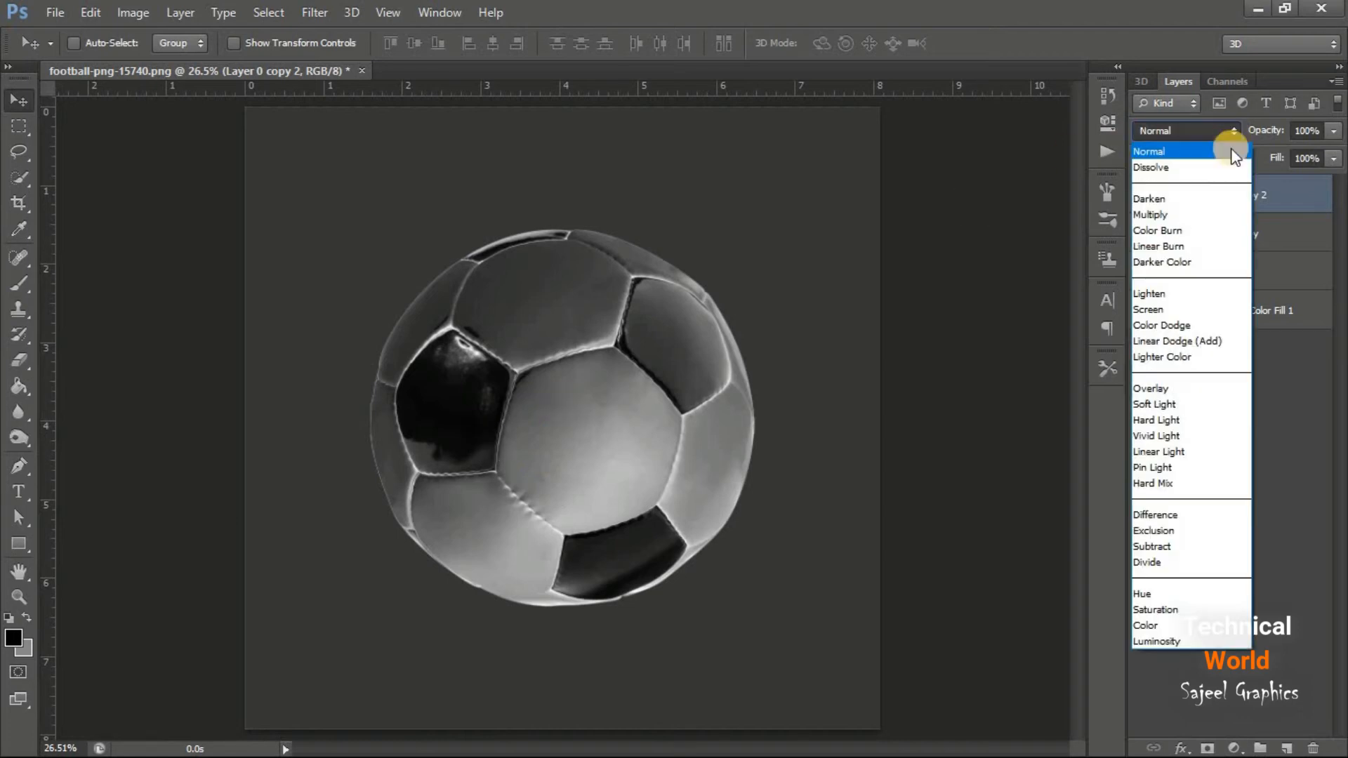
{"action": "left_click", "coordinate": [1198, 520]}
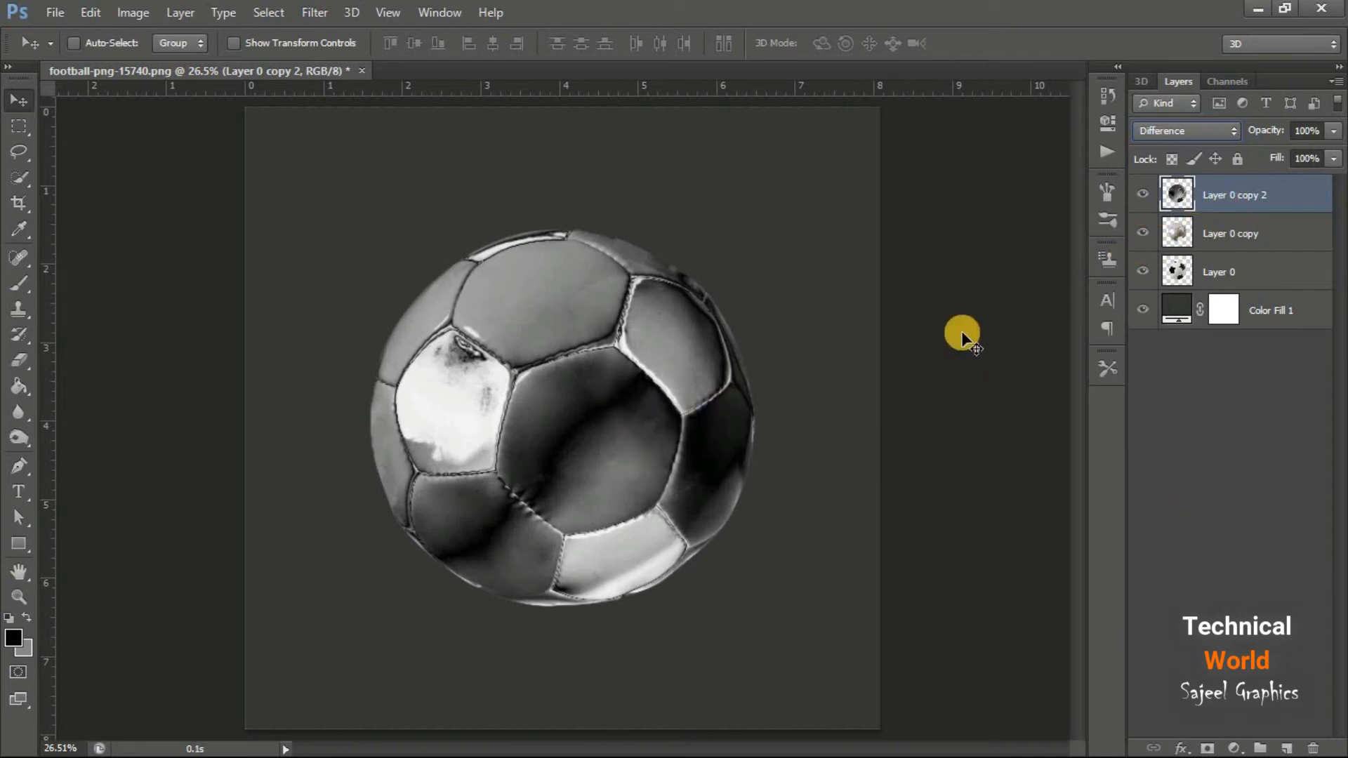
{"action": "key", "text": "ctrl+e"}
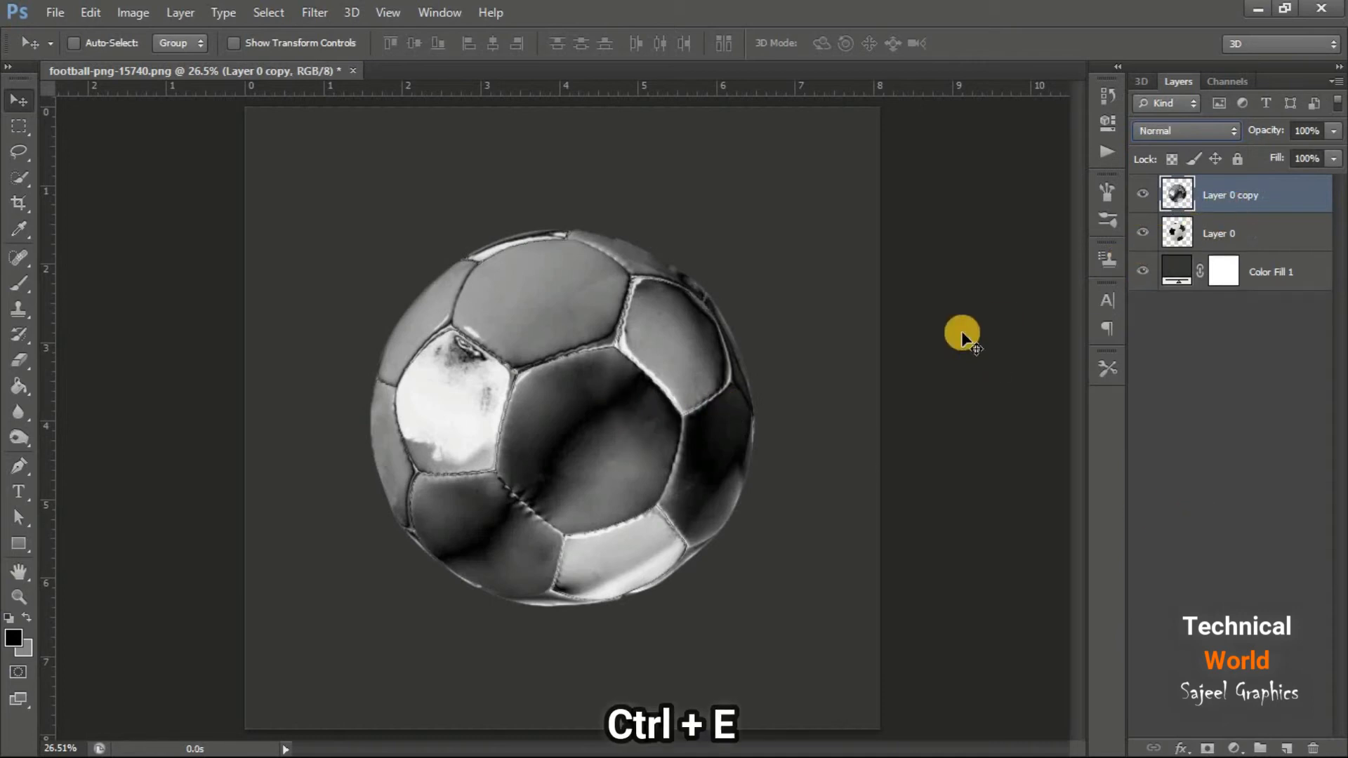
{"action": "left_click", "coordinate": [1151, 202]}
{"action": "left_click", "coordinate": [1150, 200]}
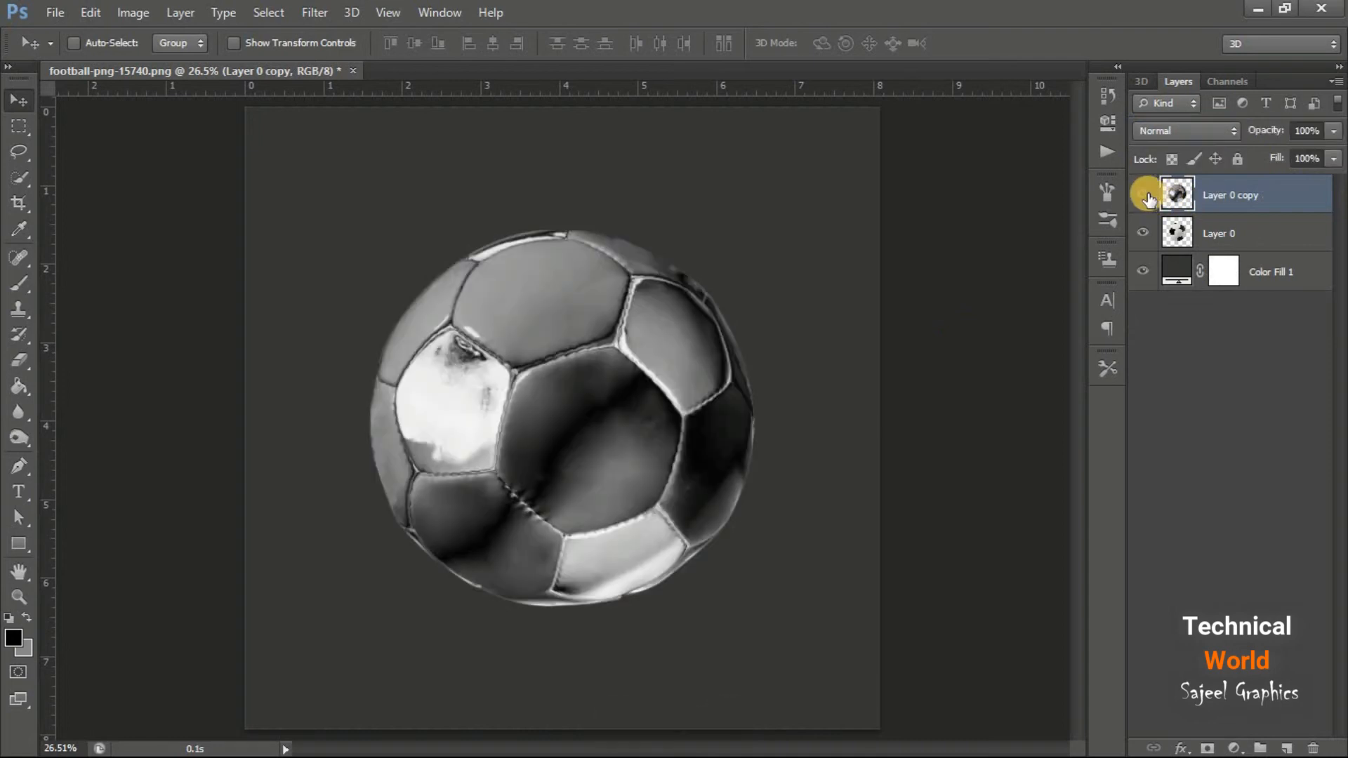
Add a Color Balance adjustment clipped to Layer 0 copy and set its midtones Yellow–Blue value to -44
{"action": "left_click", "coordinate": [1239, 331]}
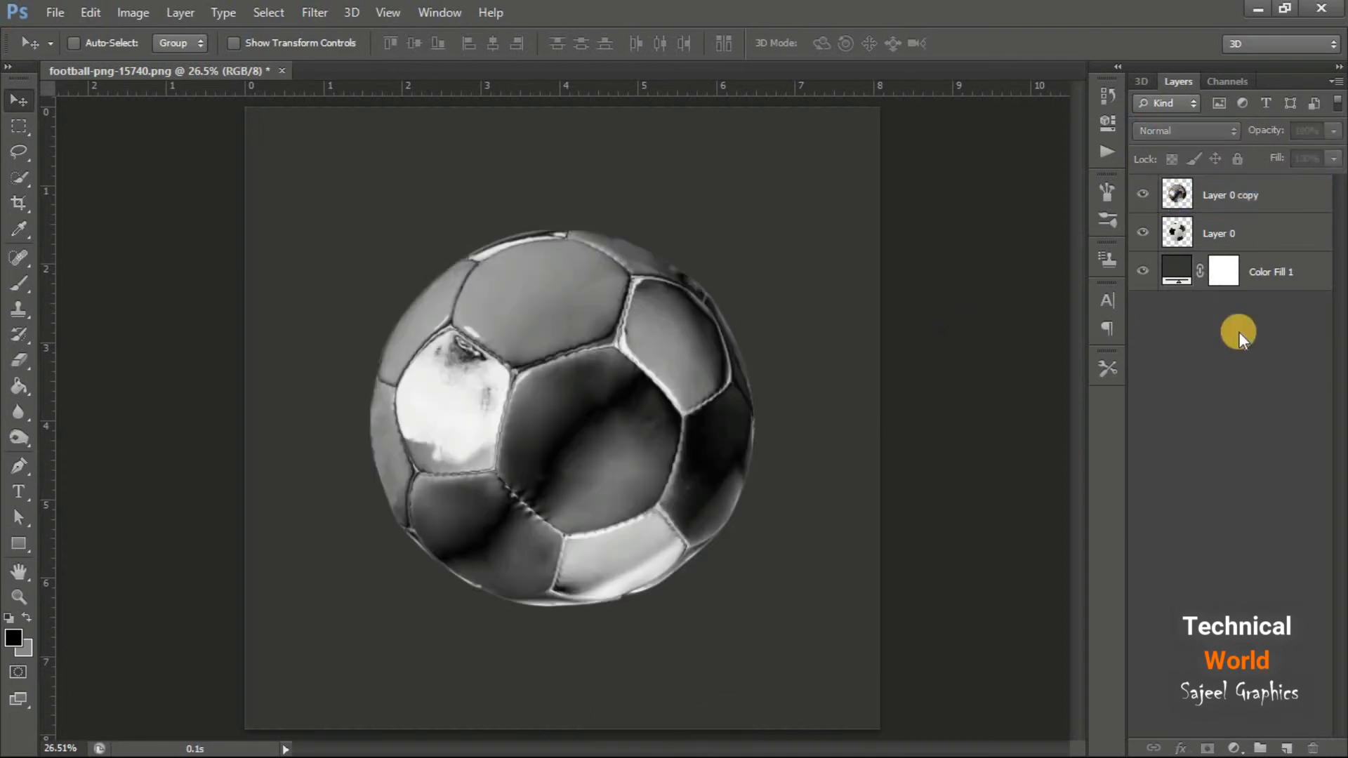
{"action": "left_click", "coordinate": [1263, 195]}
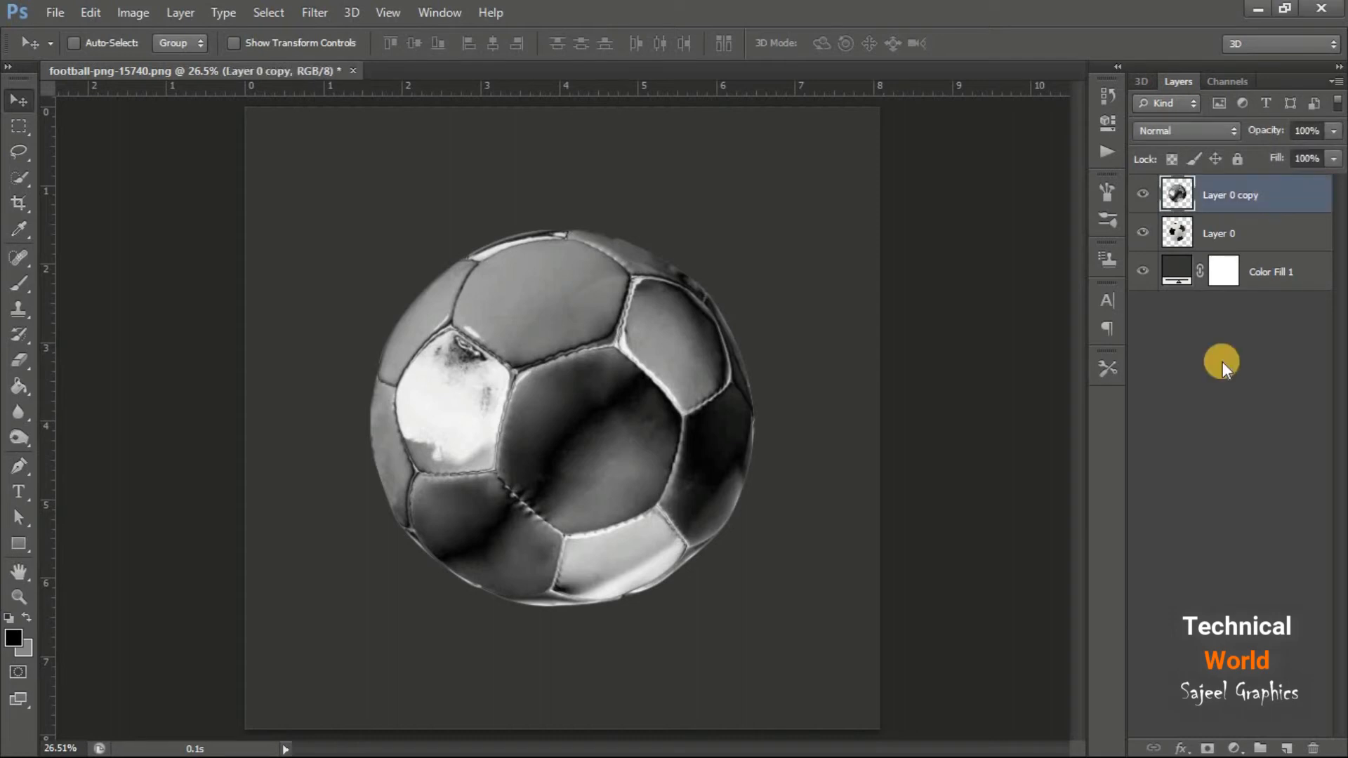
{"action": "left_click", "coordinate": [1234, 748]}
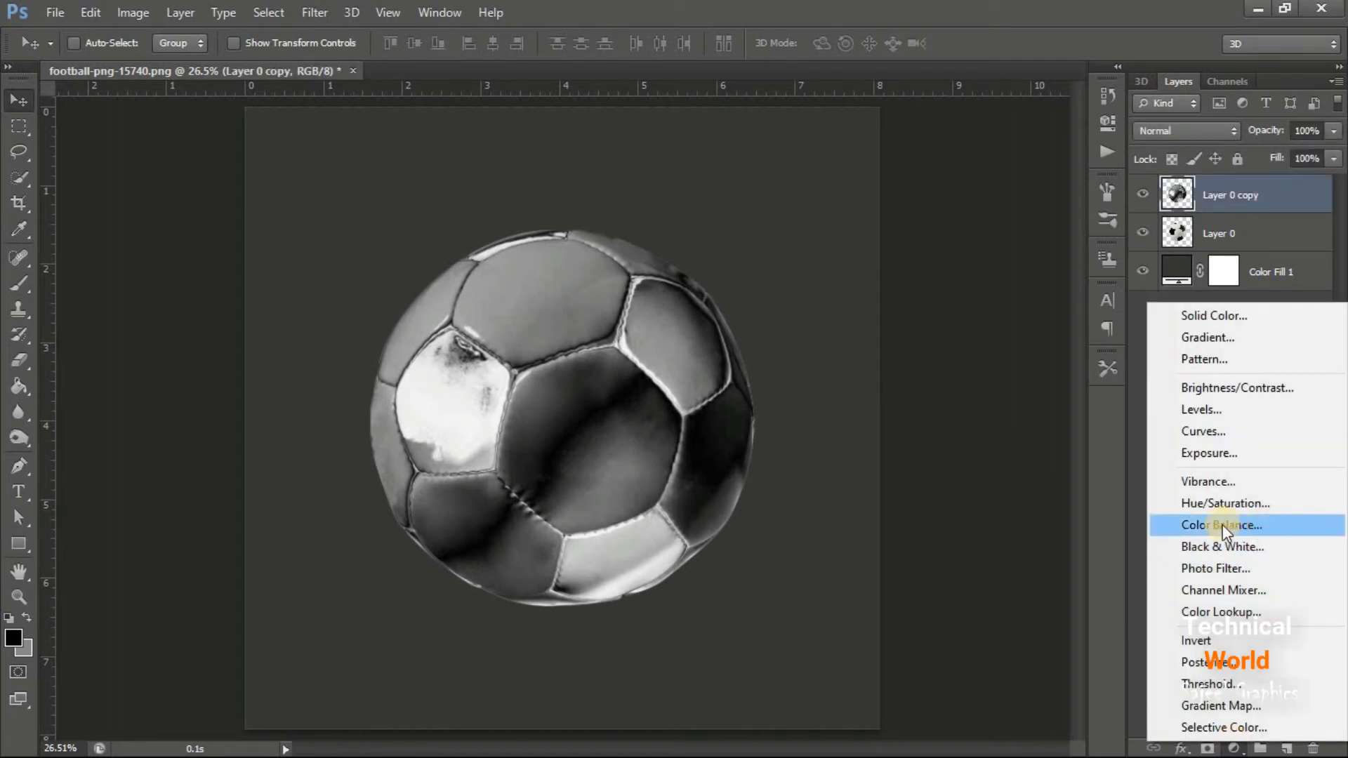
{"action": "left_click", "coordinate": [1289, 524]}
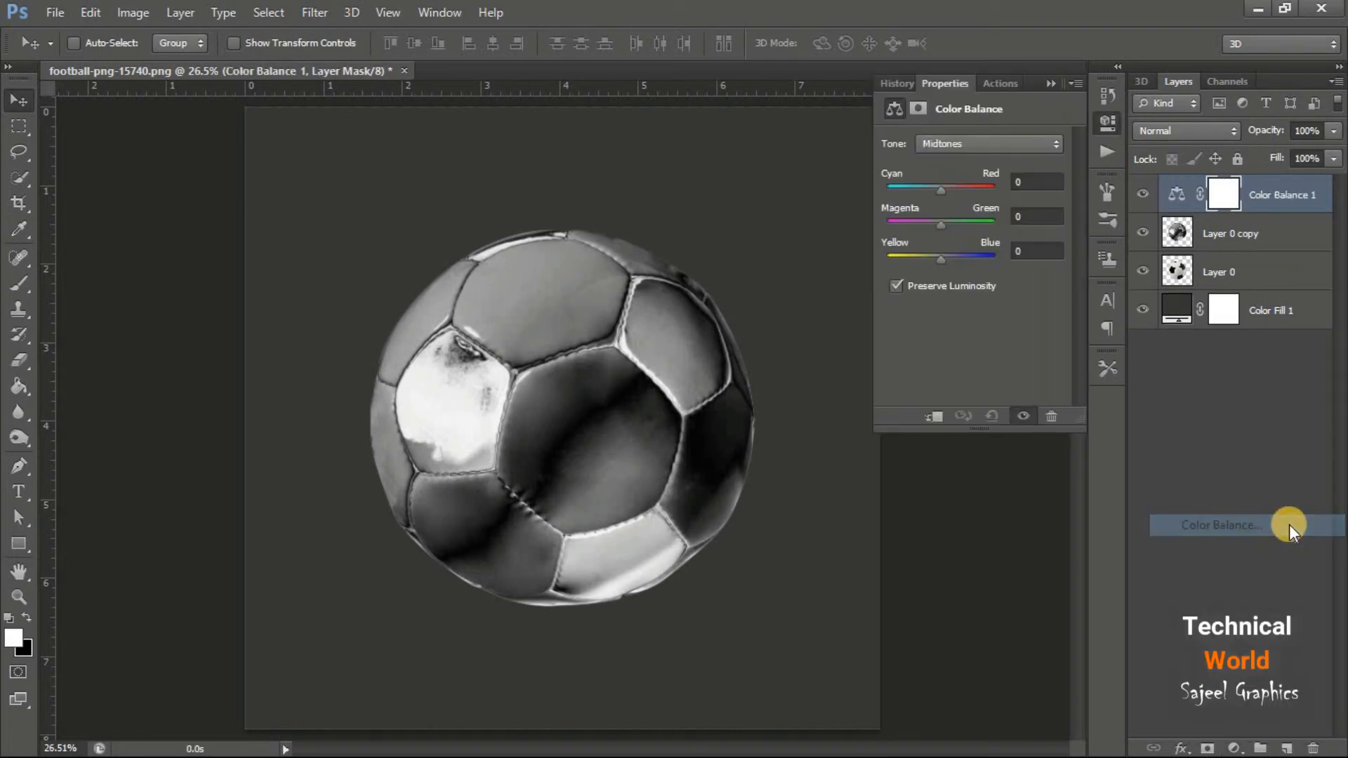
{"action": "left_click", "coordinate": [934, 422]}
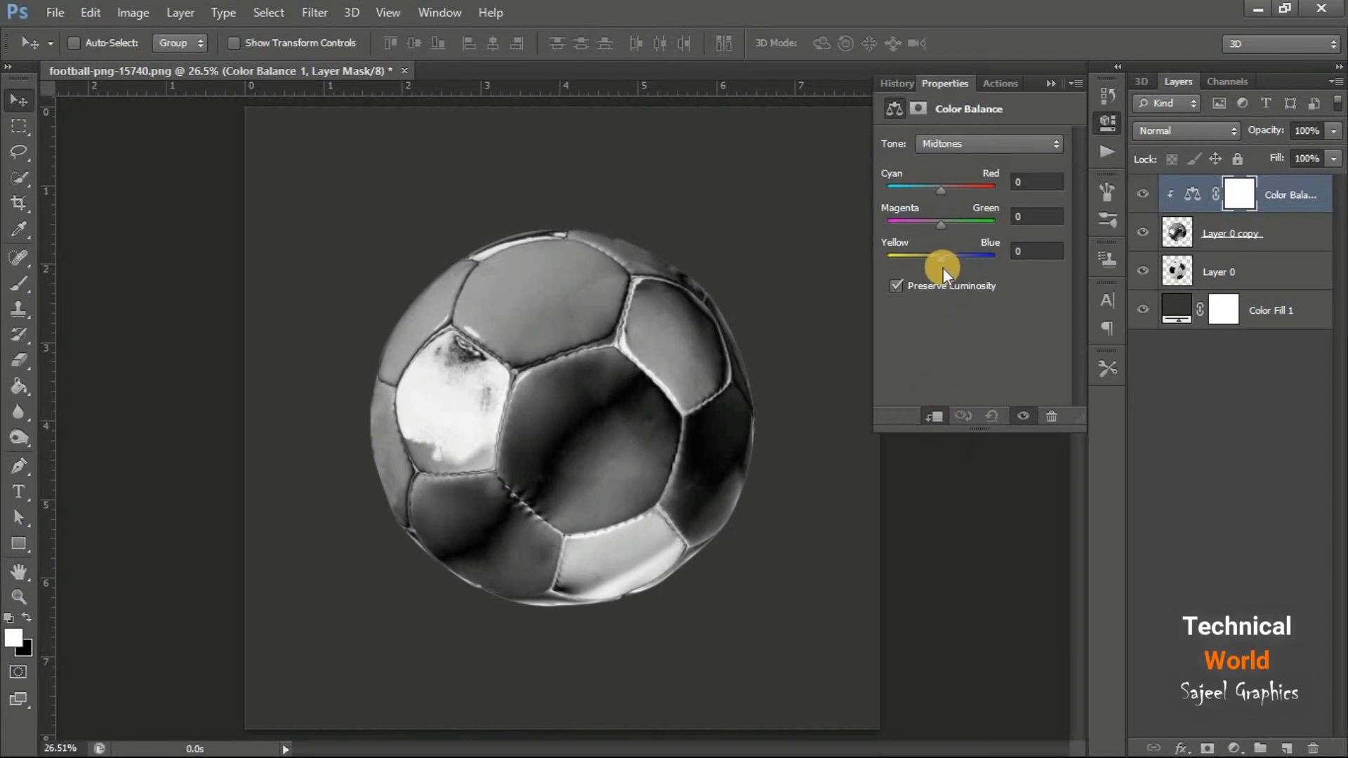
{"action": "left_click_drag", "start_coordinate": [939, 260], "coordinate": [917, 261]}
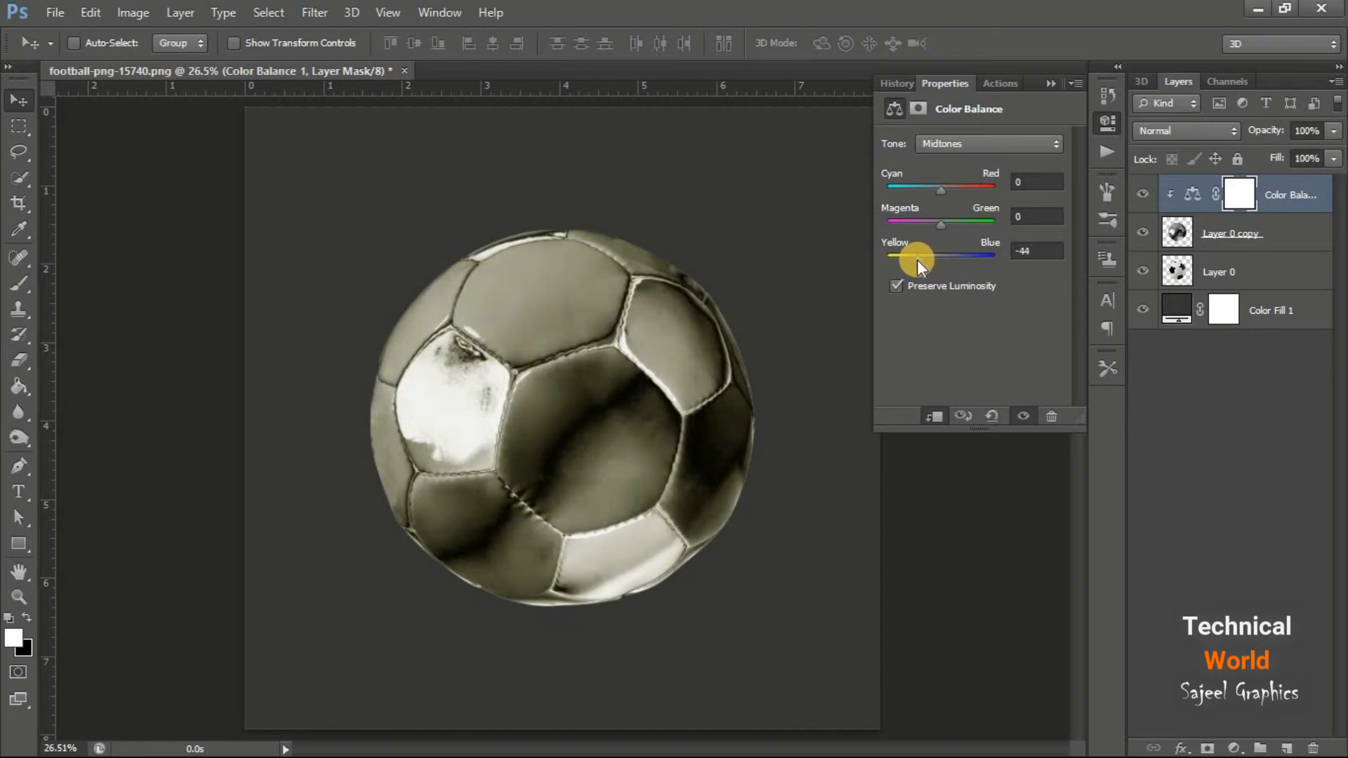
Shift the Color Balance shadows slightly toward yellow and set the highlights Yellow–Blue value to -47
{"action": "left_click", "coordinate": [1054, 147]}
{"action": "left_click", "coordinate": [1041, 166]}
{"action": "left_click_drag", "start_coordinate": [942, 262], "coordinate": [927, 262]}
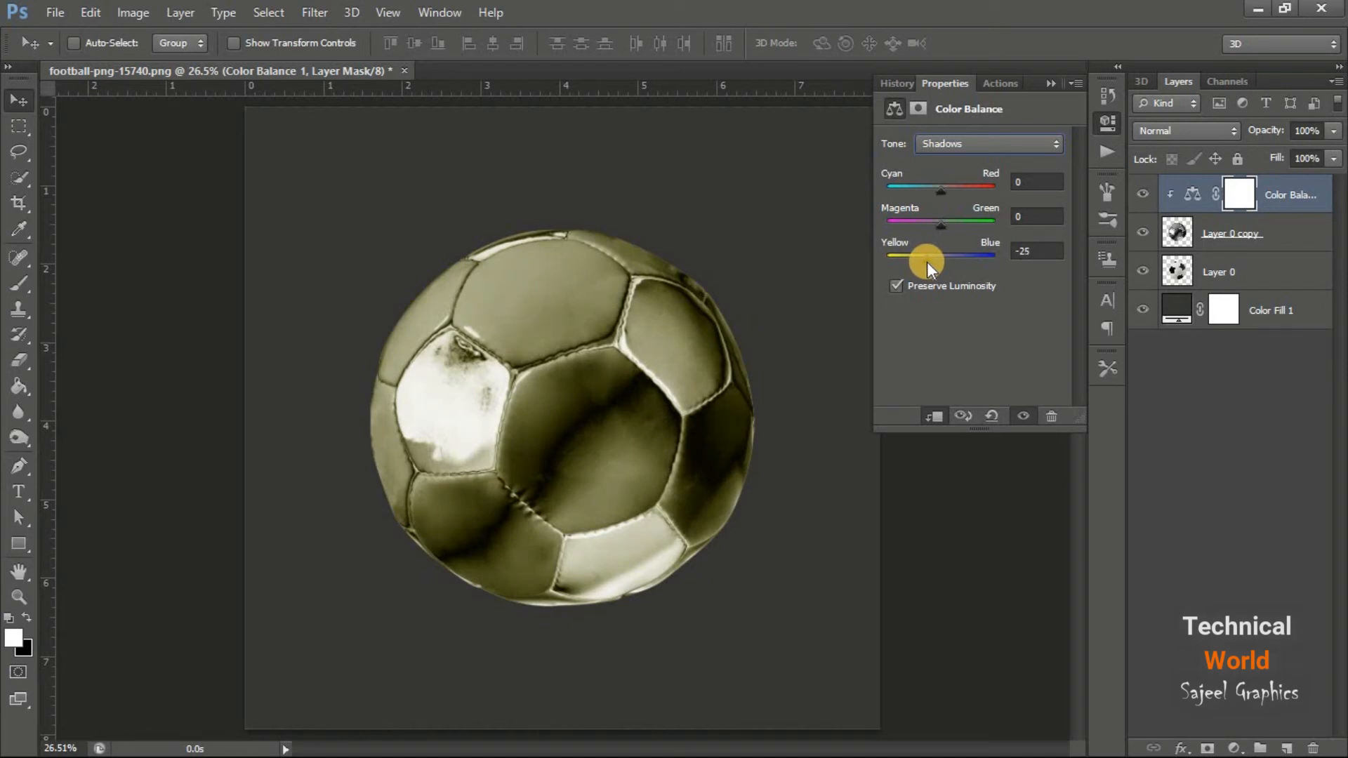
{"action": "left_click", "coordinate": [1046, 145]}
{"action": "left_click", "coordinate": [949, 200]}
{"action": "left_click_drag", "start_coordinate": [939, 255], "coordinate": [917, 257]}
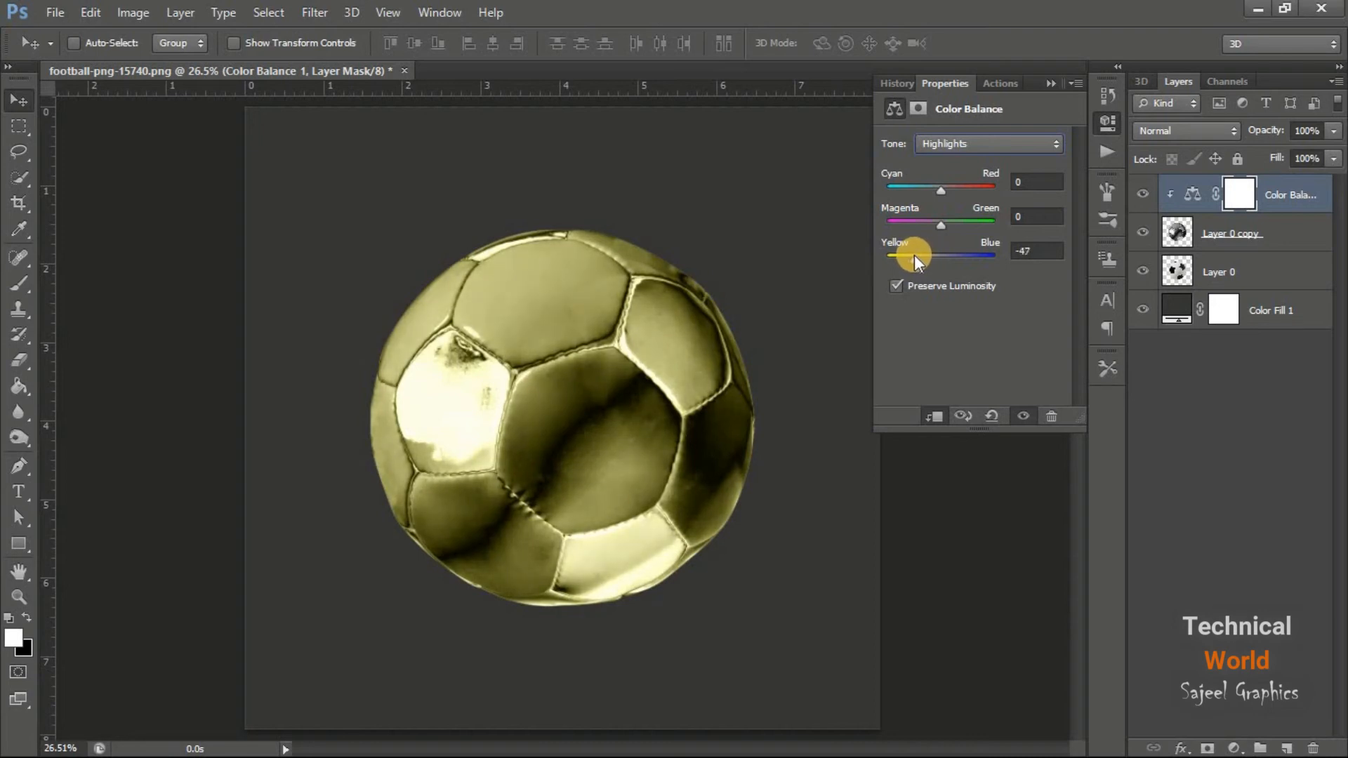
{"action": "left_click", "coordinate": [1046, 84]}
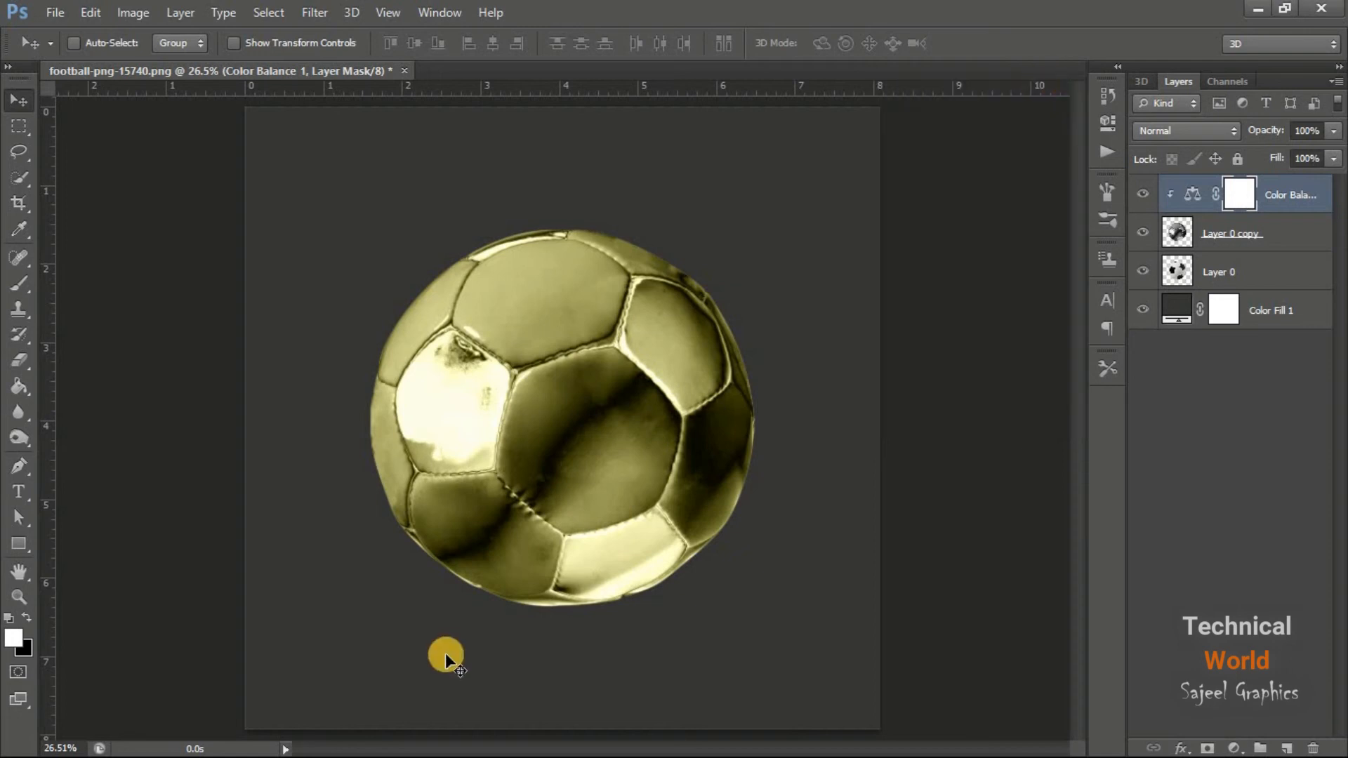
Add a Levels adjustment above the Color Balance layer, testing its shadow and midtone inputs but keeping them at 0 and 1.00
{"action": "left_click", "coordinate": [1234, 749]}
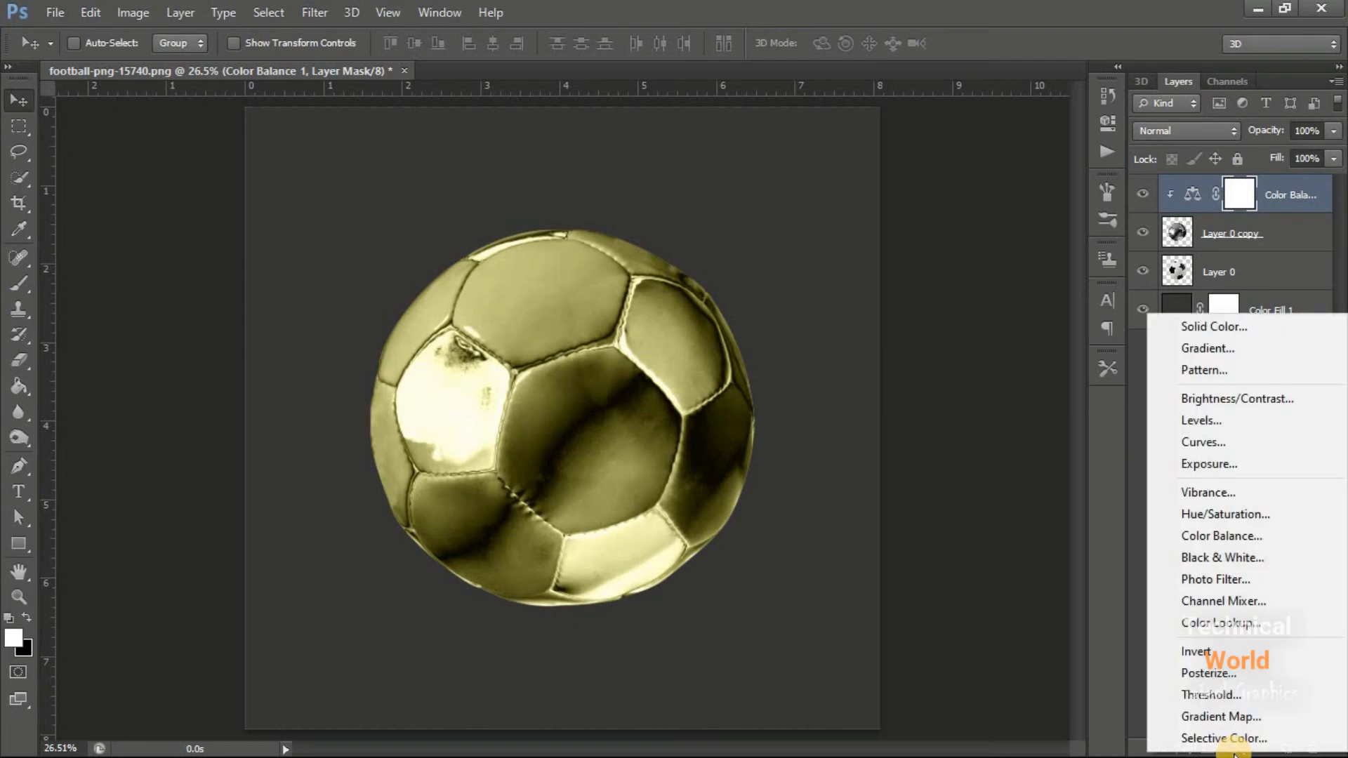
{"action": "left_click", "coordinate": [1191, 419]}
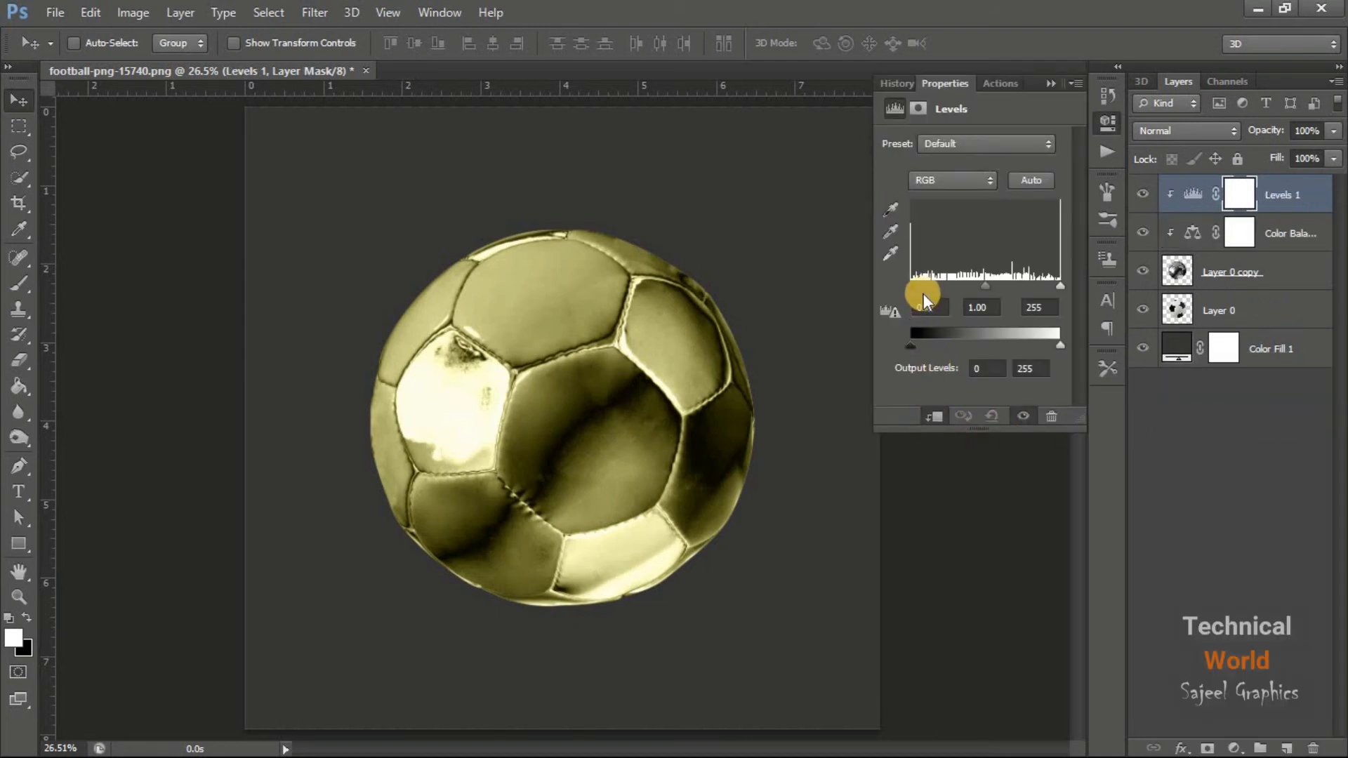
{"action": "left_click_drag", "start_coordinate": [912, 286], "coordinate": [914, 287]}
{"action": "left_click_drag", "start_coordinate": [979, 288], "coordinate": [985, 287]}
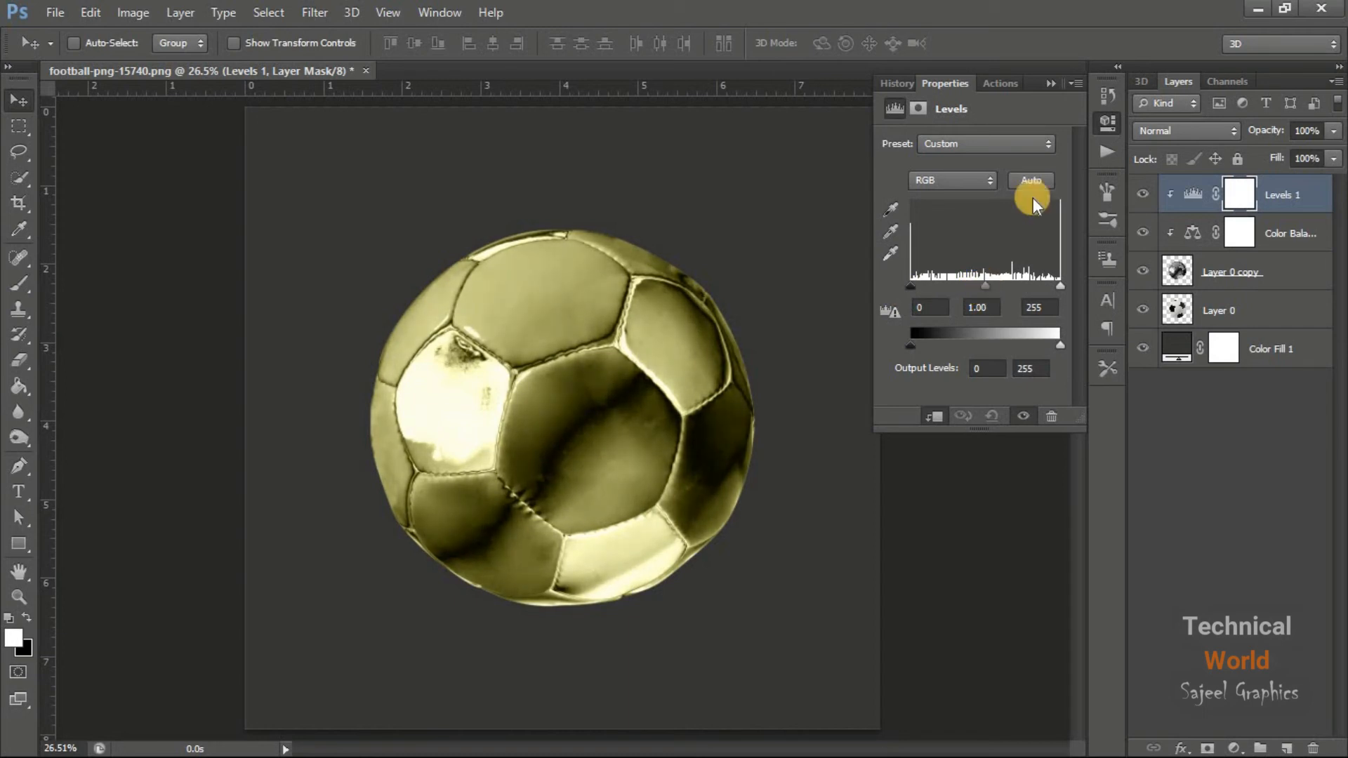
{"action": "left_click", "coordinate": [1046, 87]}
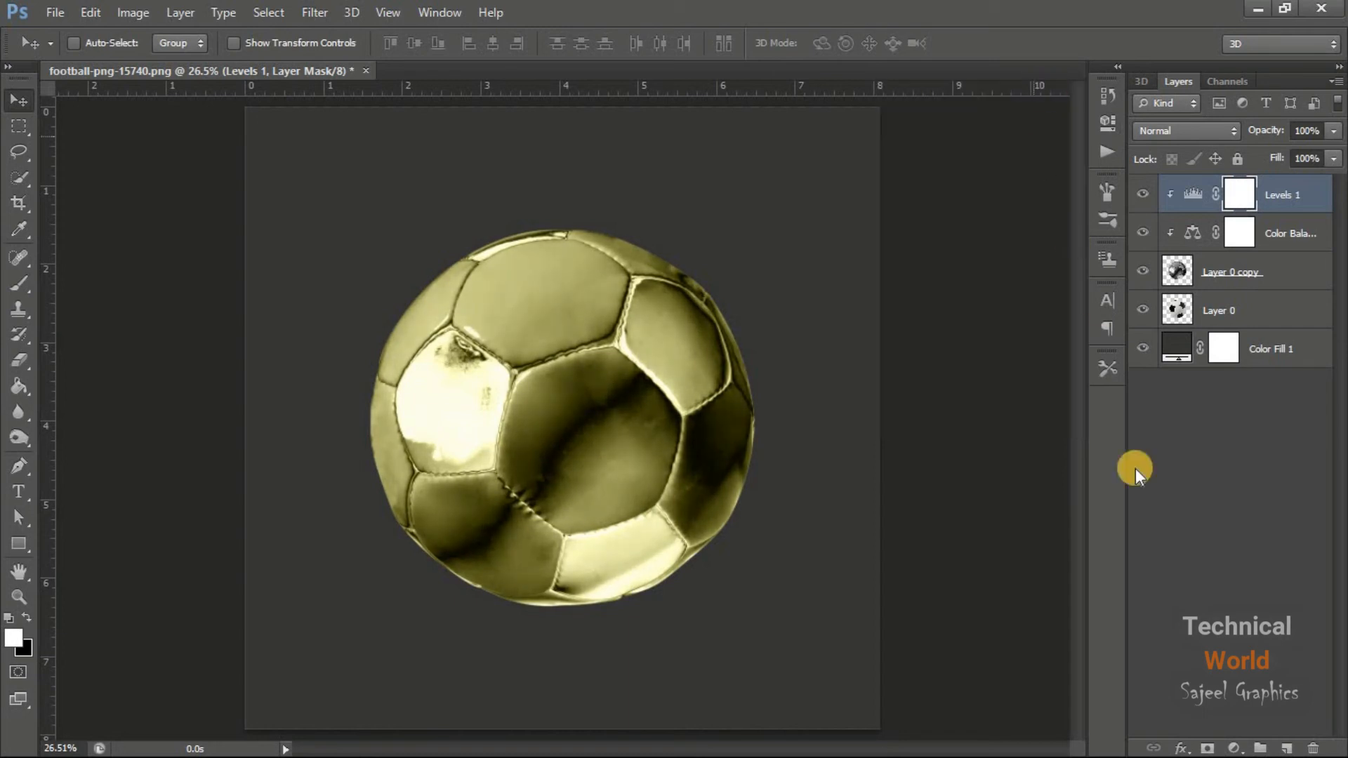
Add a Vibrance adjustment clipped to the ball above the Levels layer and fine-tune its vibrance with a modest increase
{"action": "left_click", "coordinate": [1233, 747]}
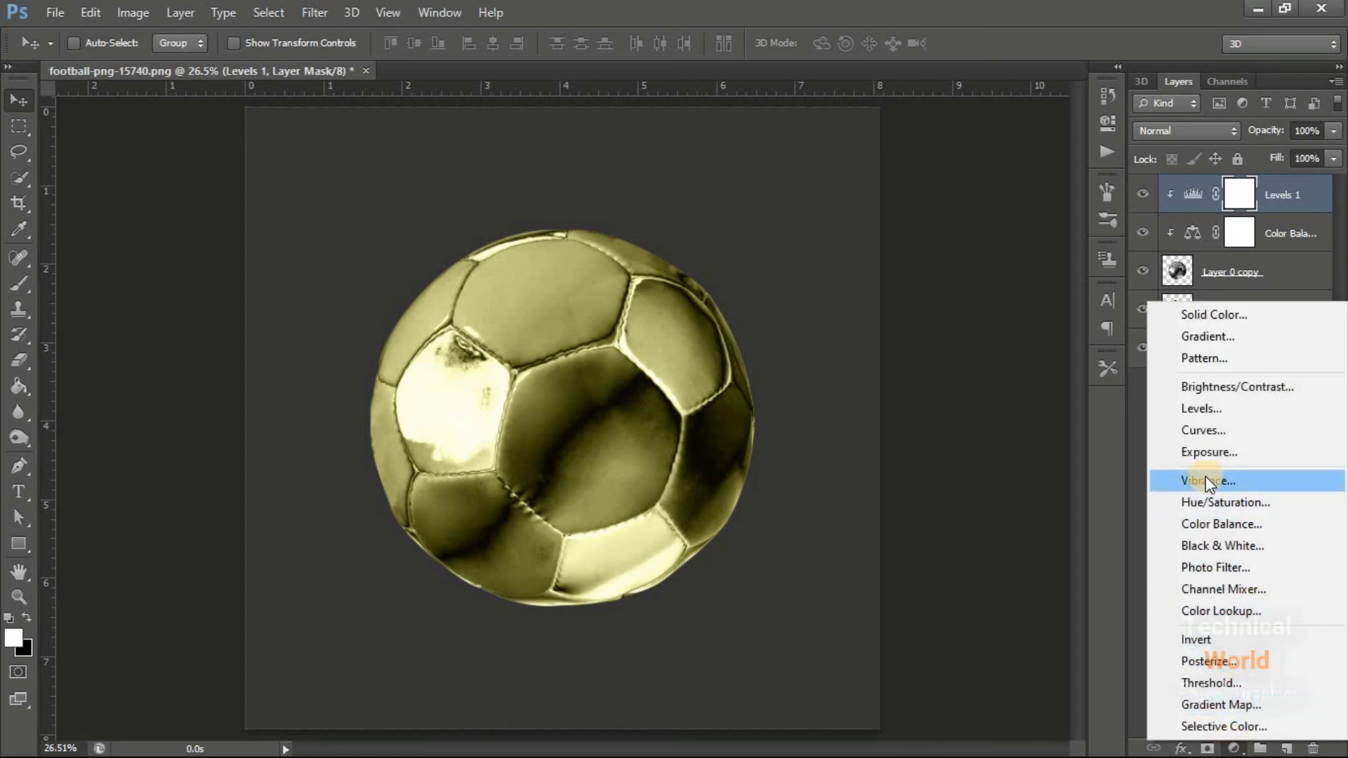
{"action": "left_click", "coordinate": [1247, 482]}
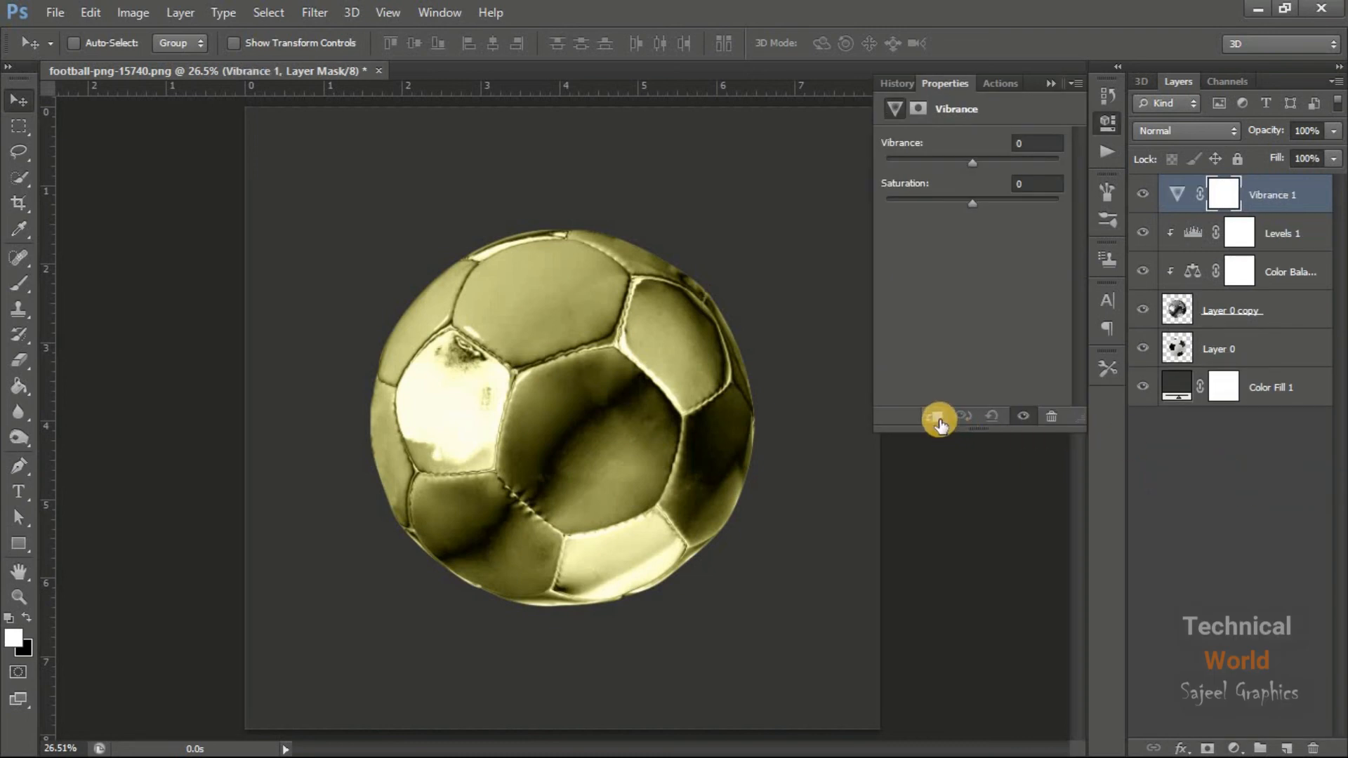
{"action": "left_click", "coordinate": [936, 417]}
{"action": "left_click_drag", "start_coordinate": [970, 161], "coordinate": [1114, 159]}
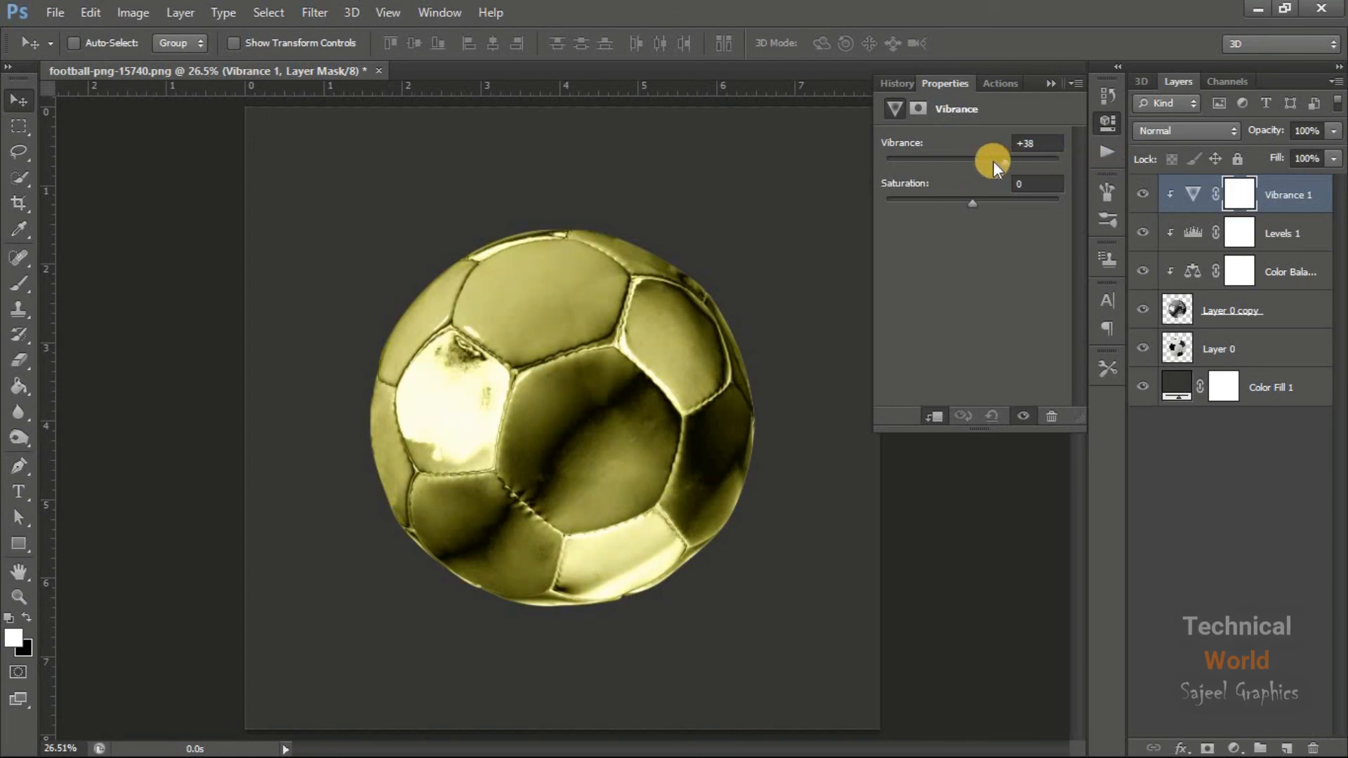
{"action": "left_click_drag", "start_coordinate": [966, 169], "coordinate": [987, 166]}
{"action": "left_click", "coordinate": [1052, 78]}
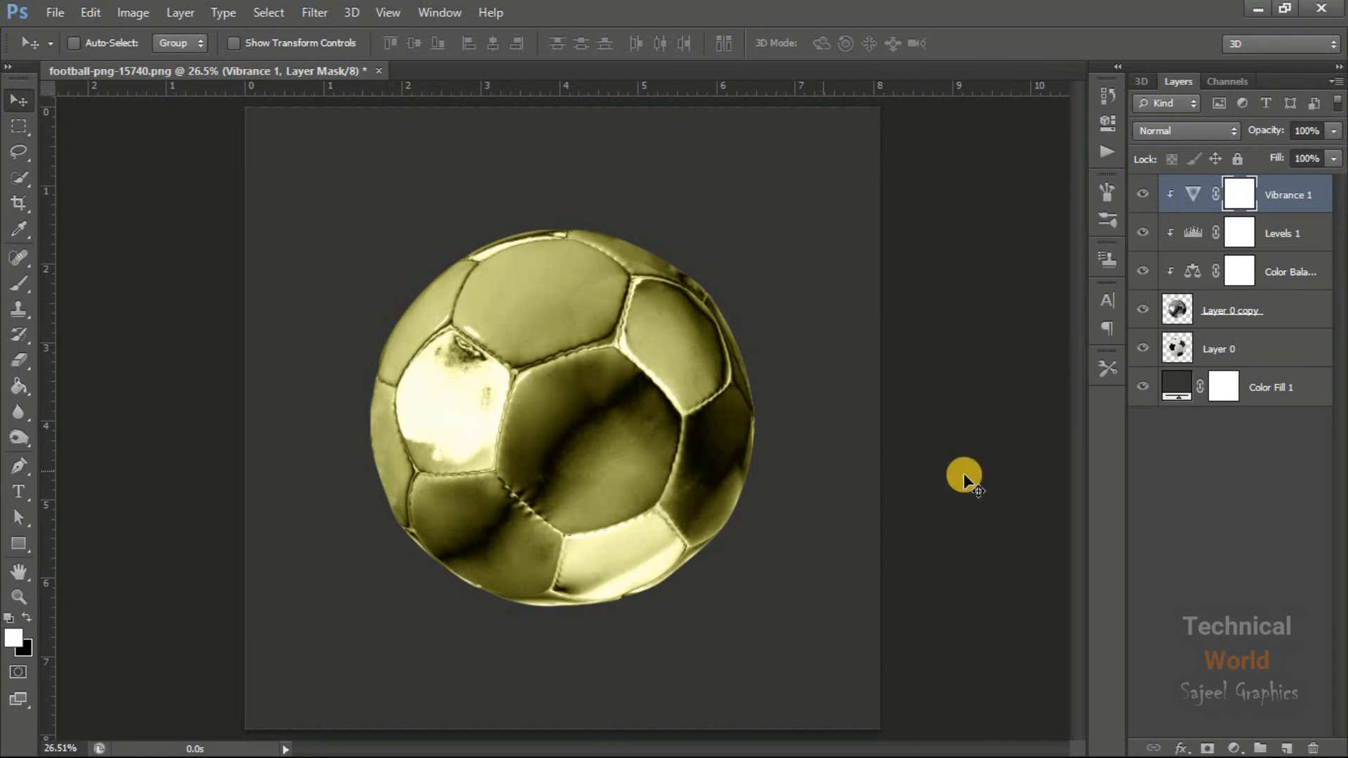